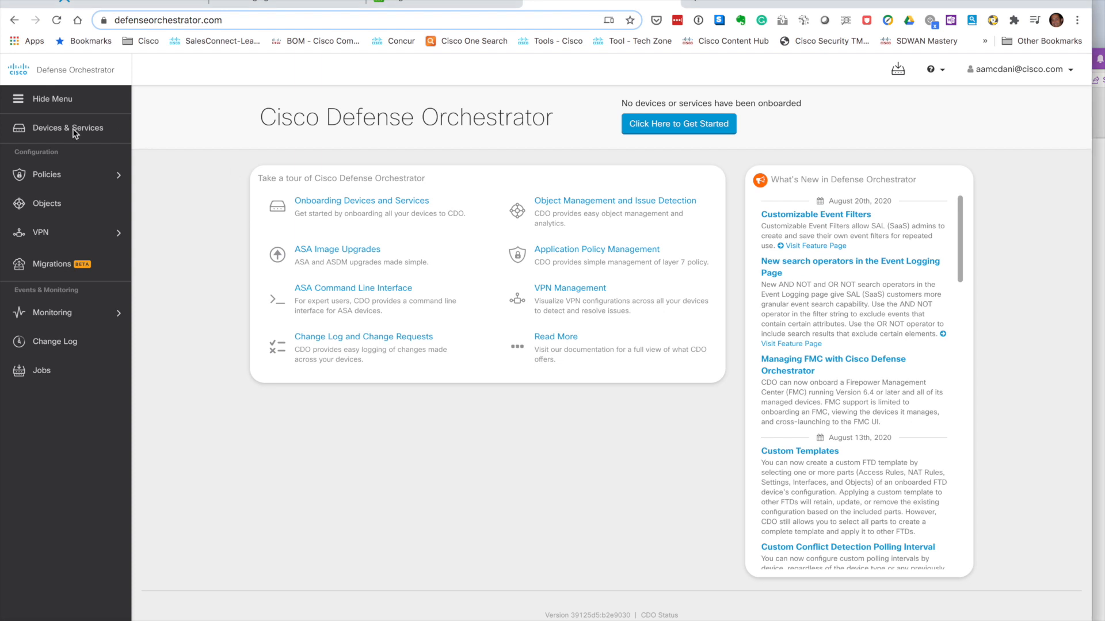
- Start onboarding a new device from Devices & Services with Meraki as the device type
left_click(51, 134)
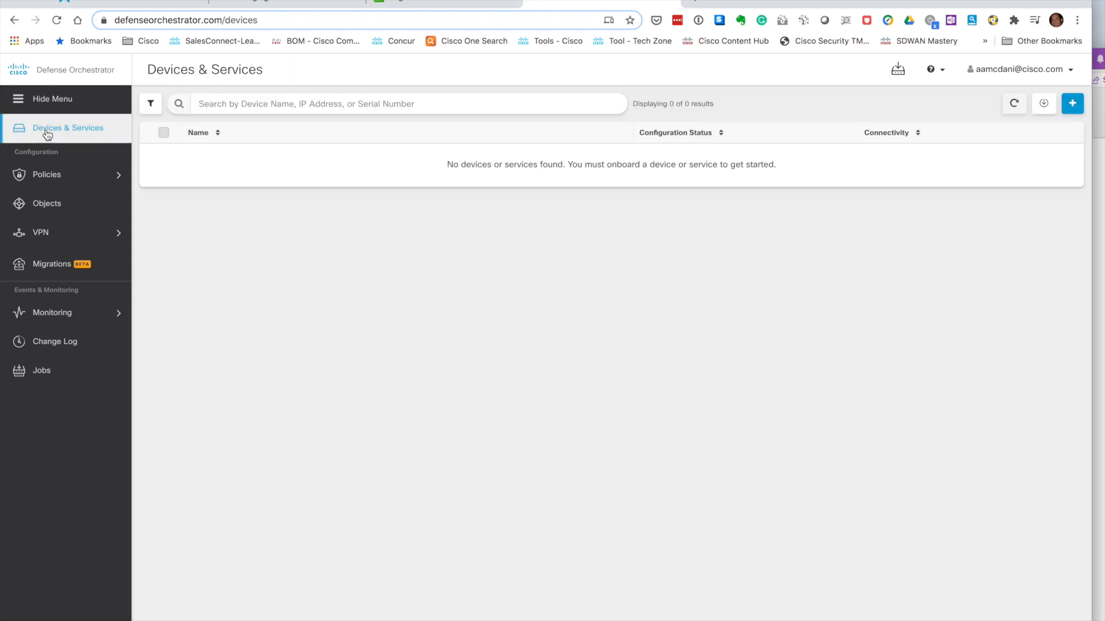
left_click(1072, 103)
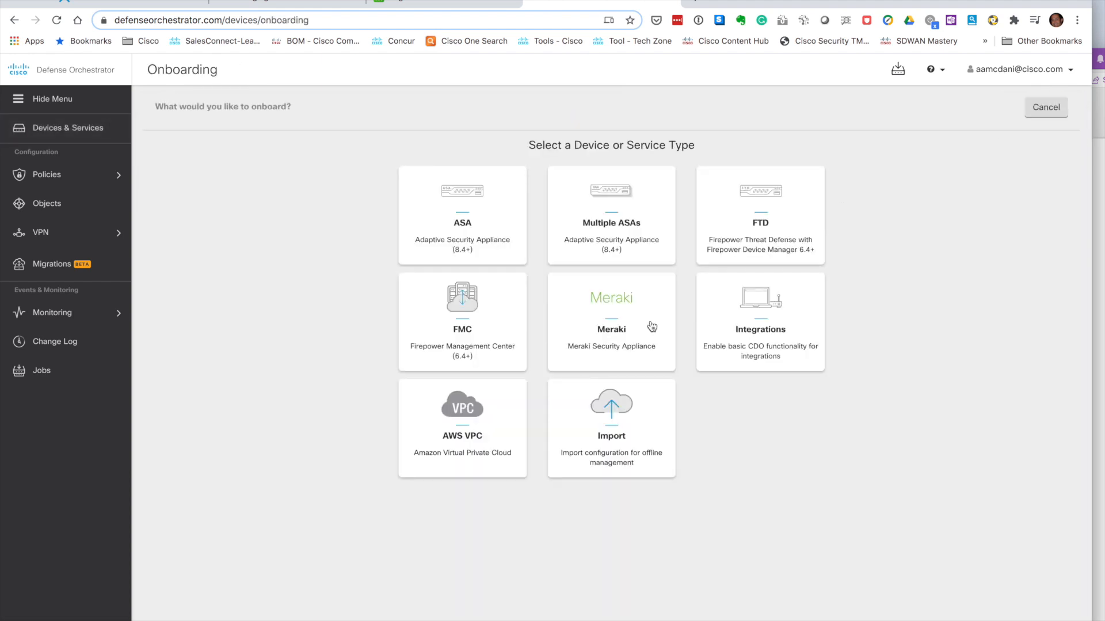
left_click(612, 320)
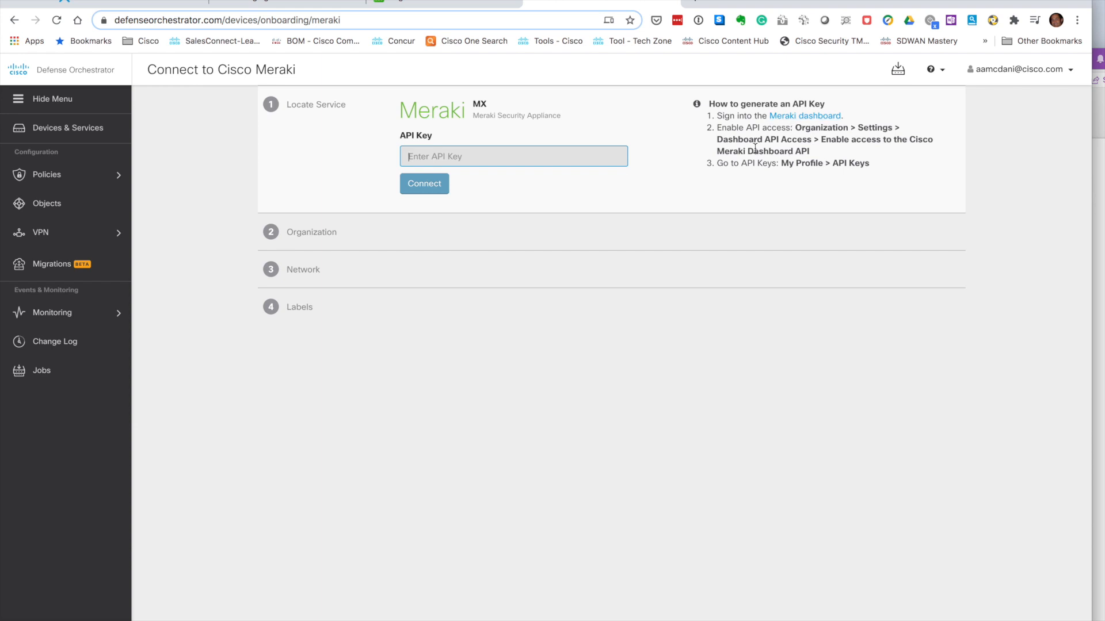
- Switch to the Meraki dashboard and check the Dashboard API access setting in the organization settings
left_click(460, 2)
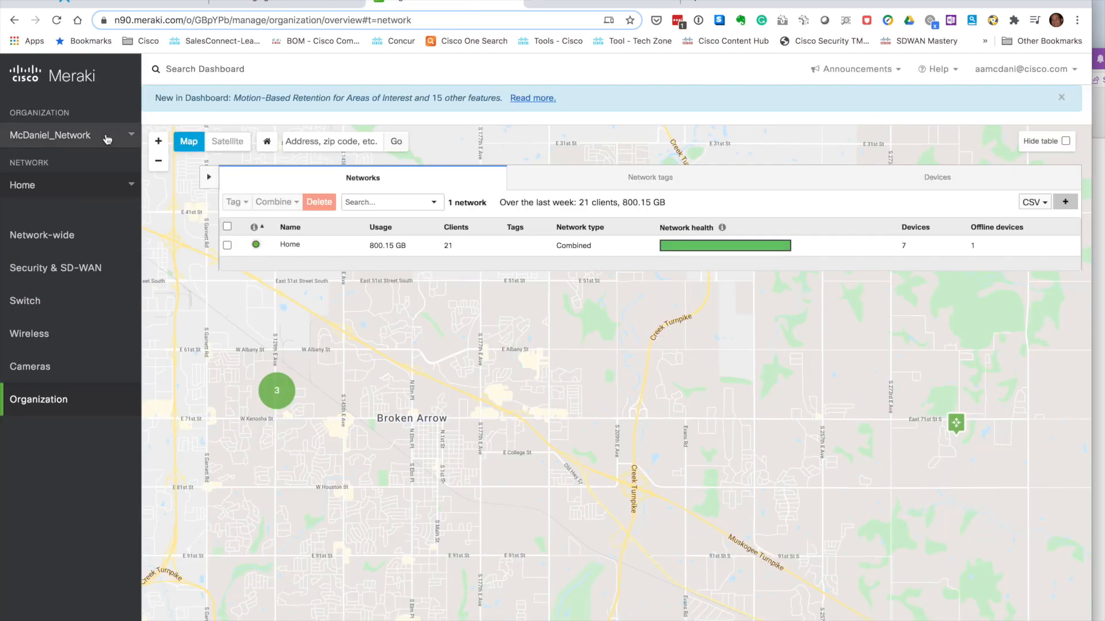
mouse_move(31, 410)
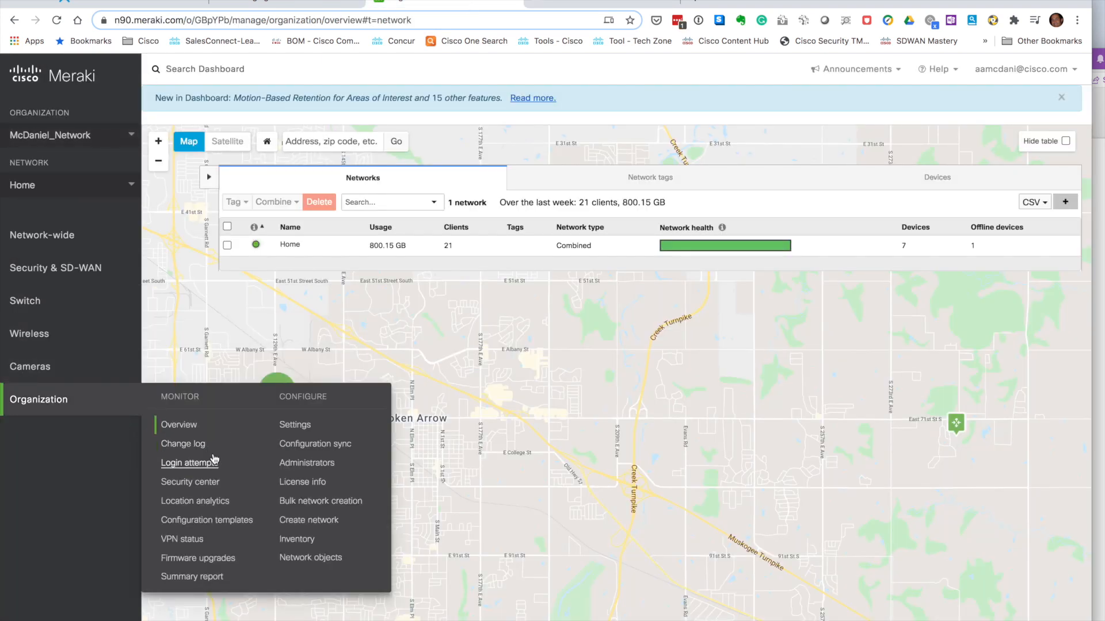
left_click(299, 427)
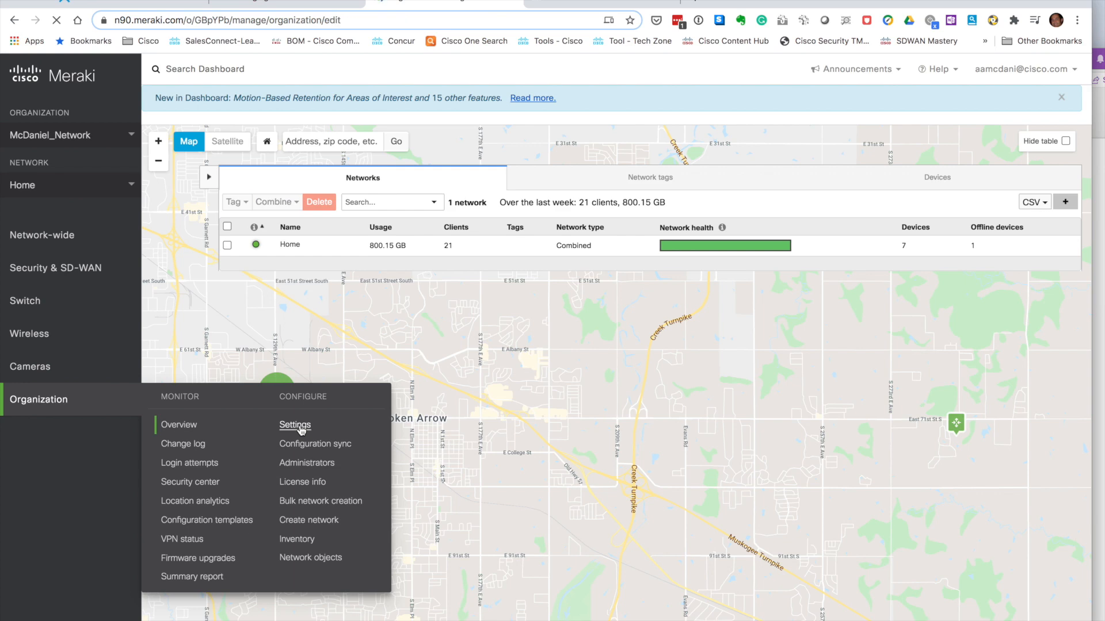
scroll(301, 431, "down", 10)
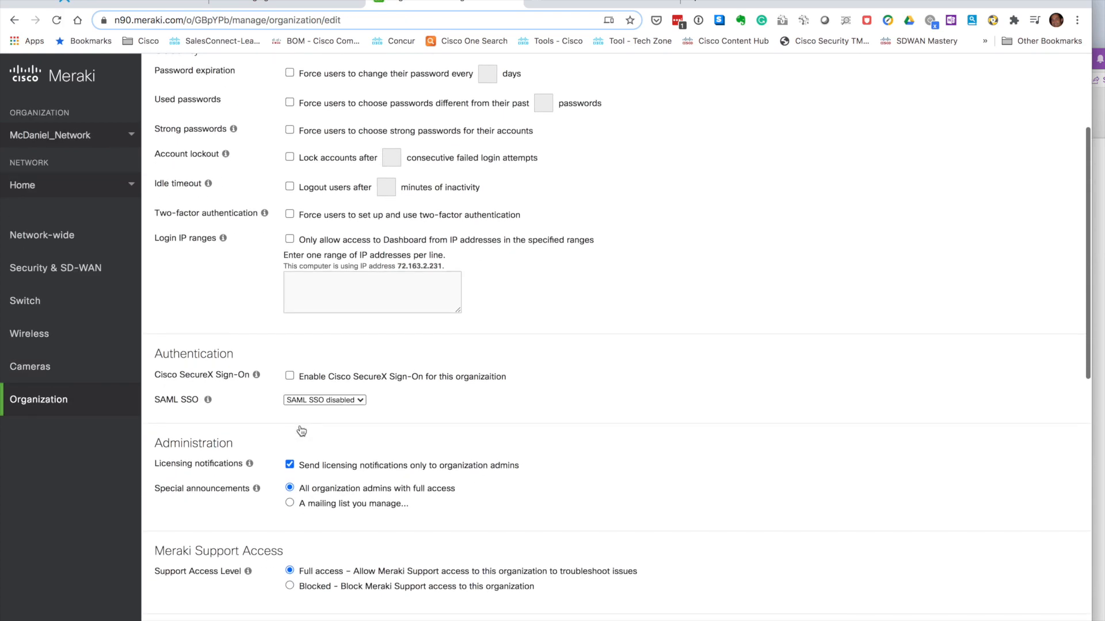
scroll(300, 430, "down", 2)
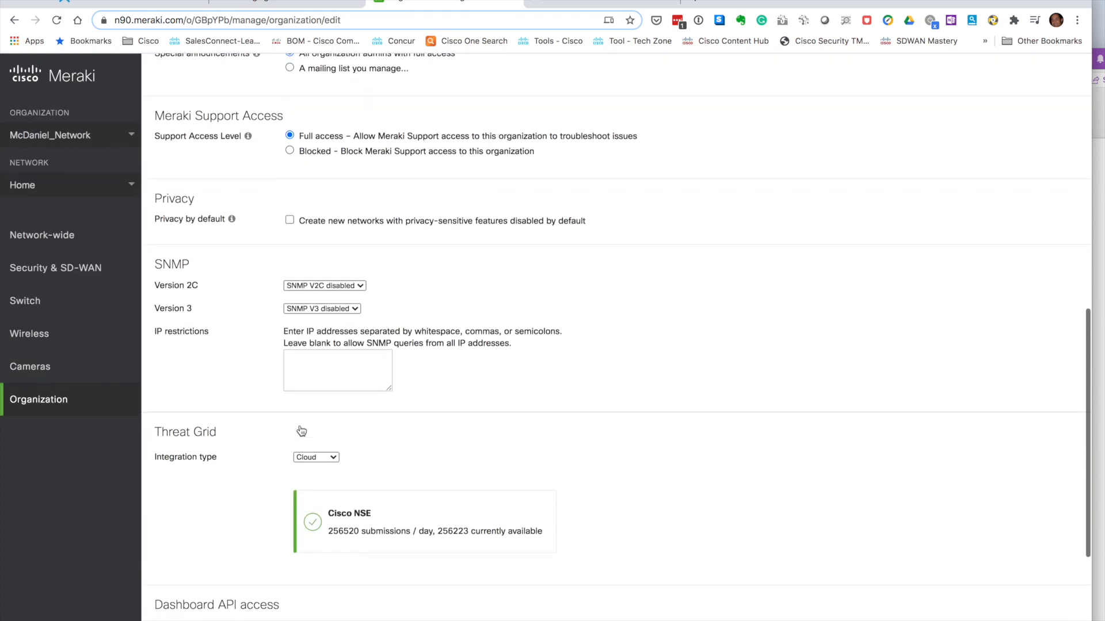
scroll(300, 430, "down", 2)
scroll(301, 431, "down", 3)
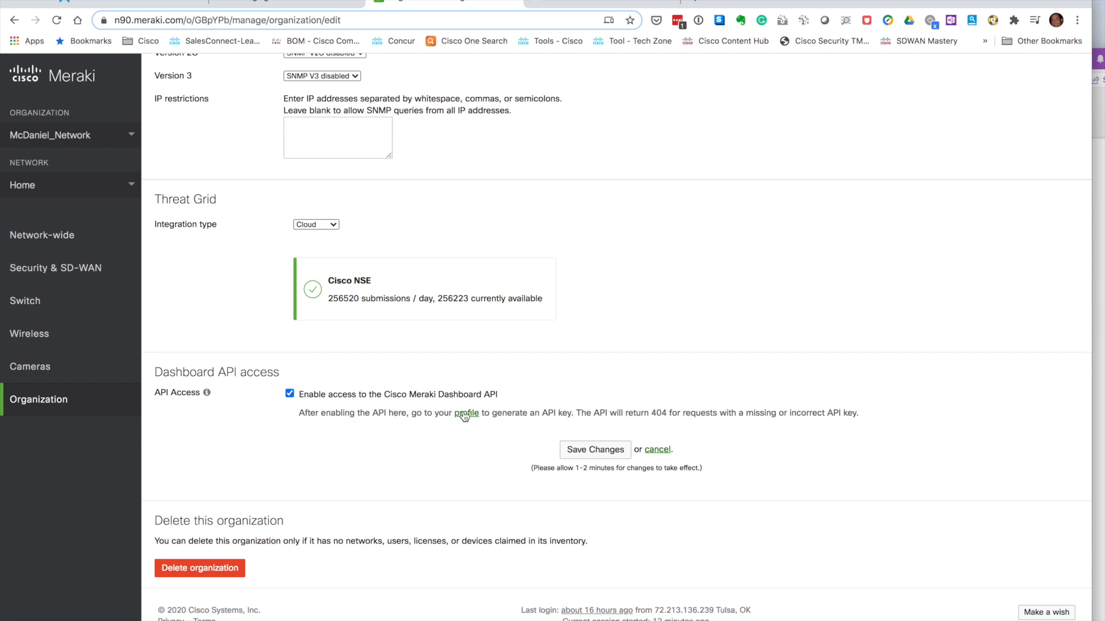
- Generate a new API key in the Meraki account profile, copy it and acknowledge that it is stored
scroll(783, 167, "up", 20)
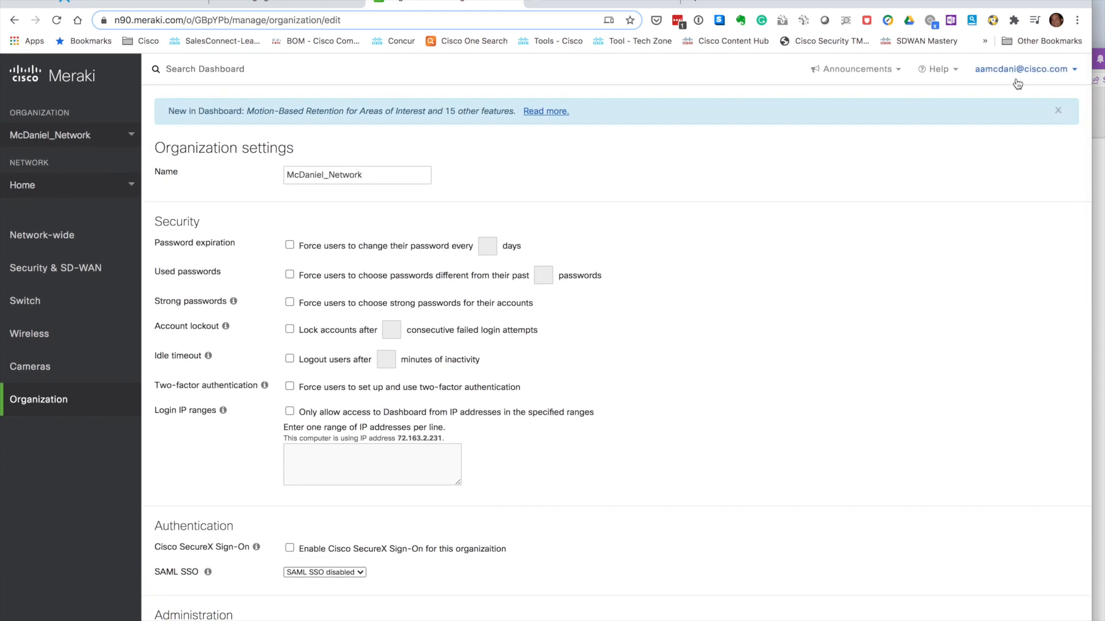
left_click(1035, 73)
left_click(990, 123)
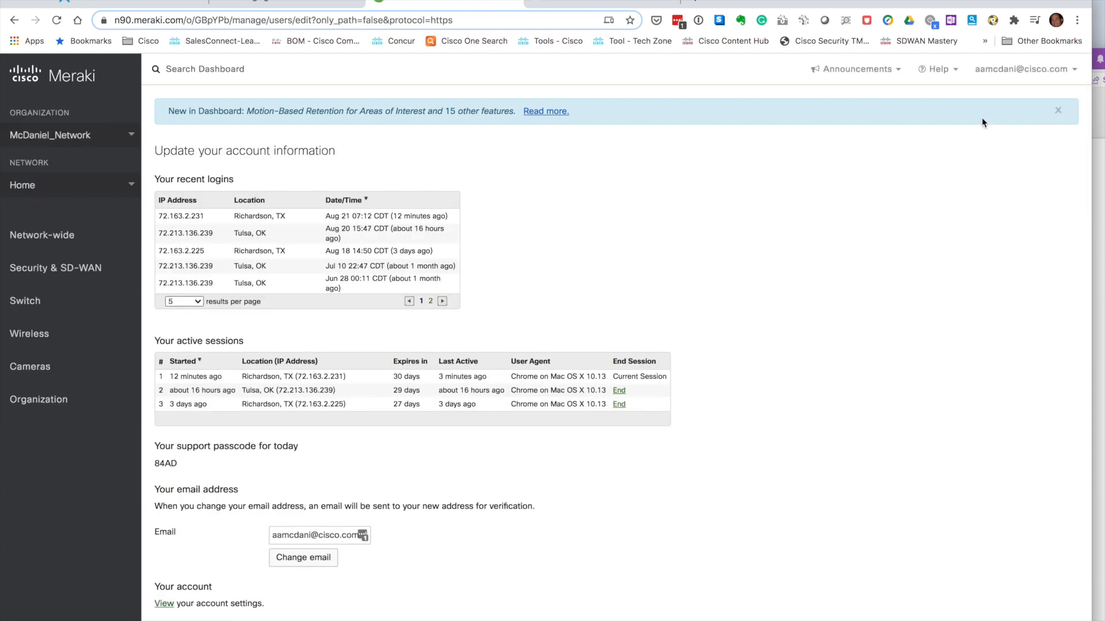
scroll(564, 401, "down", 10)
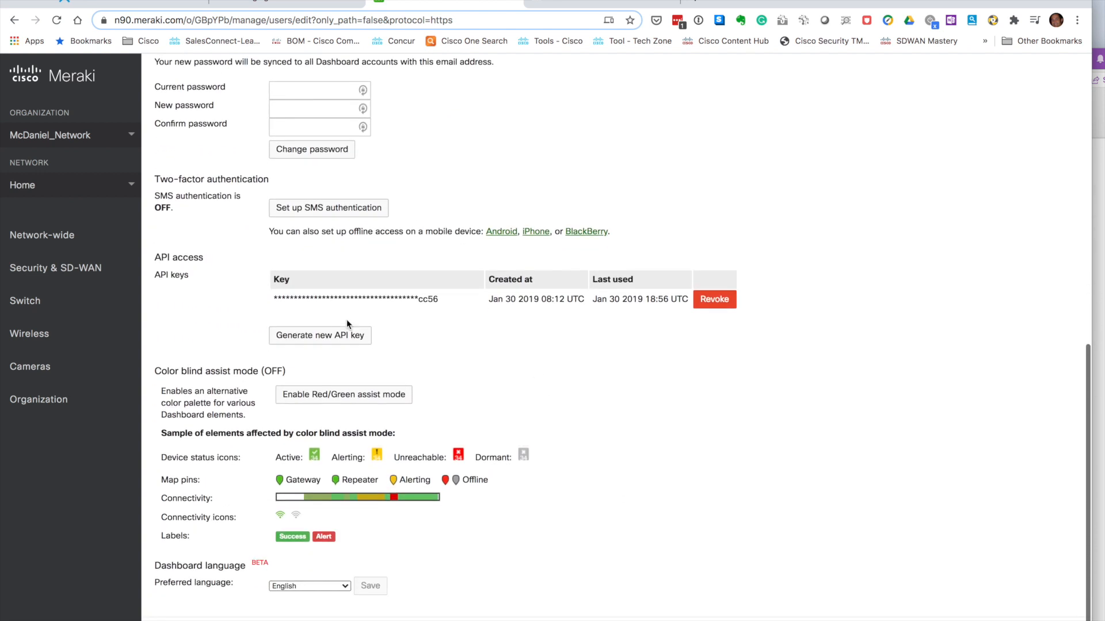
left_click(330, 336)
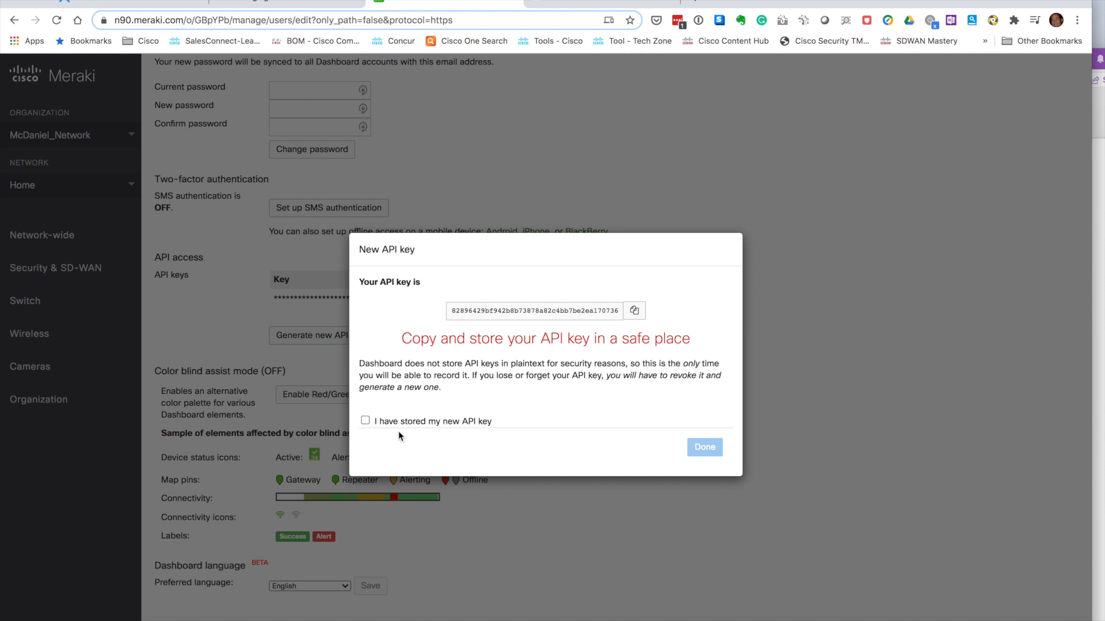
left_click(365, 420)
left_click(634, 315)
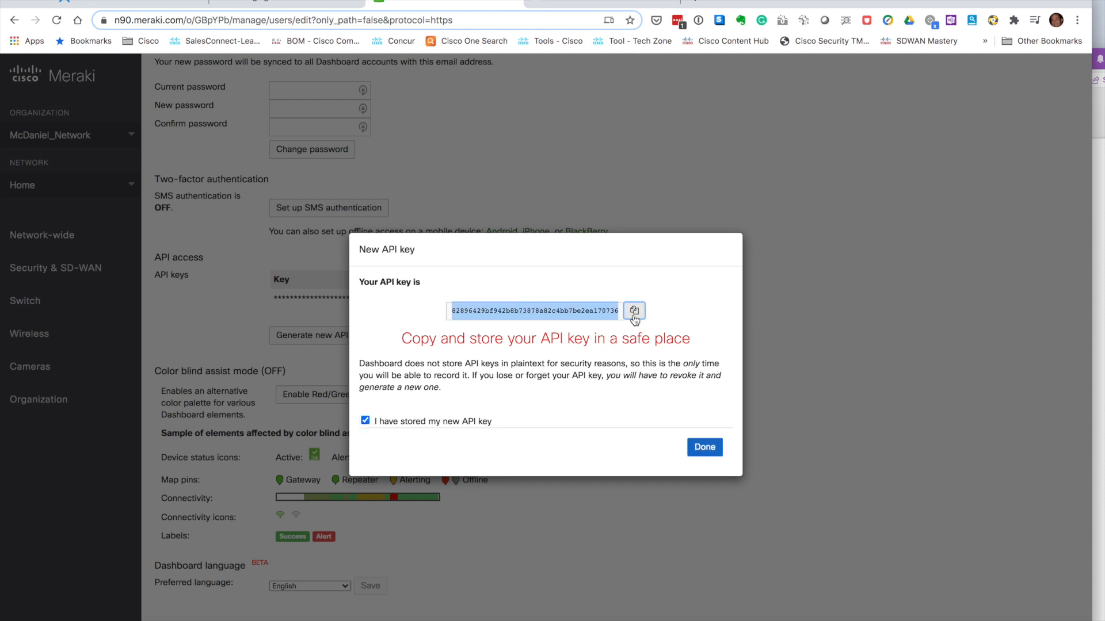
left_click(705, 448)
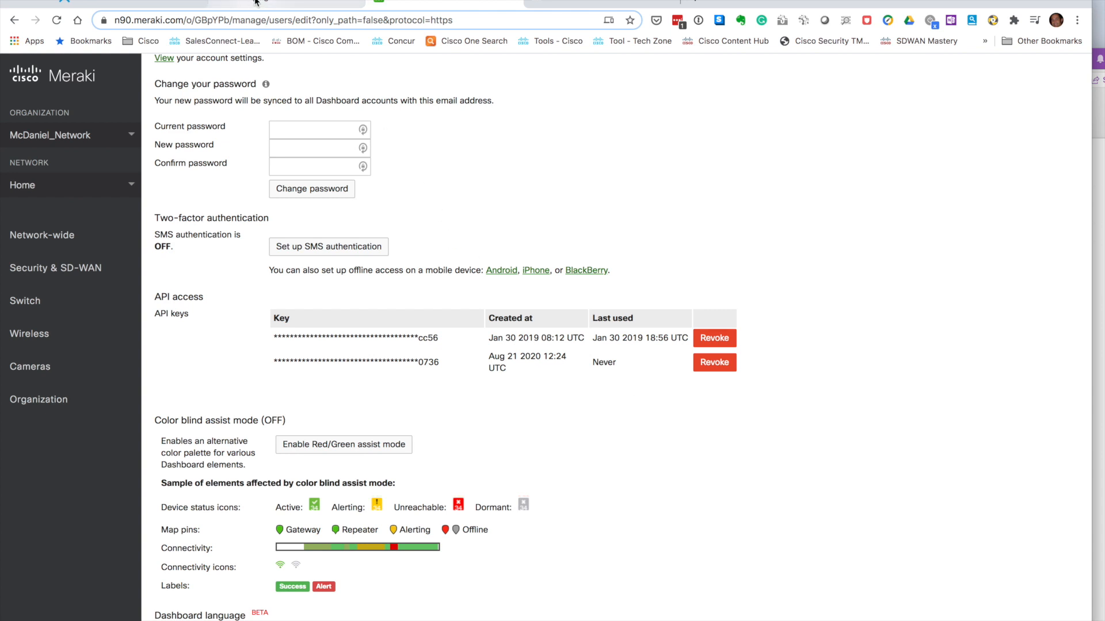
- Switch back to Defense Orchestrator, paste the API key for the Meraki service, try to connect and close the 1Password window
left_click(540, 7)
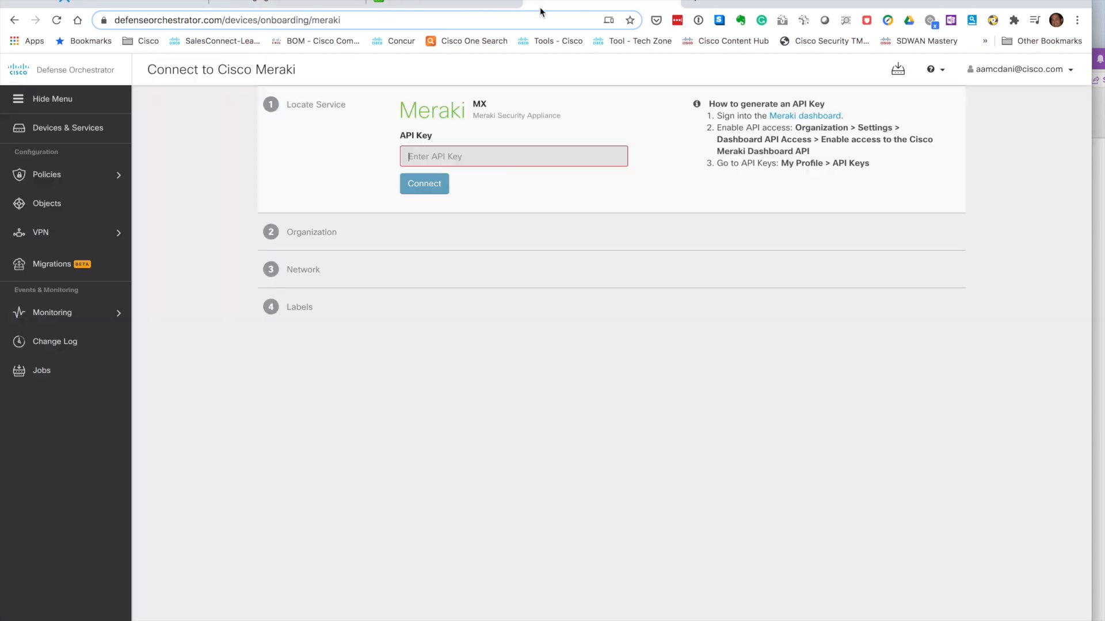
right_click(464, 154)
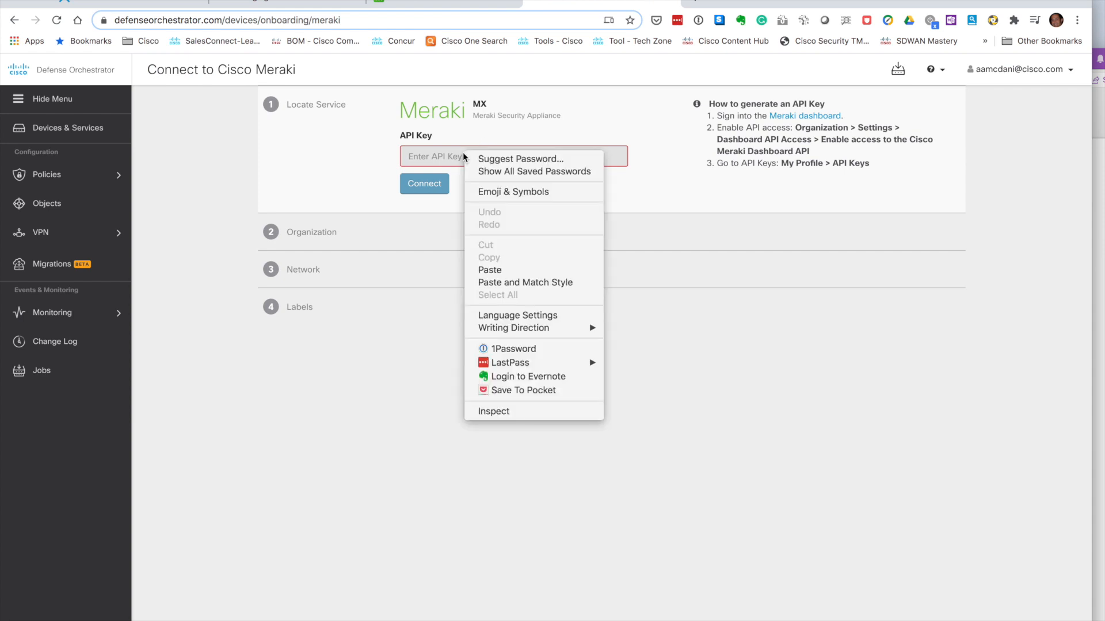
left_click(495, 270)
left_click(434, 188)
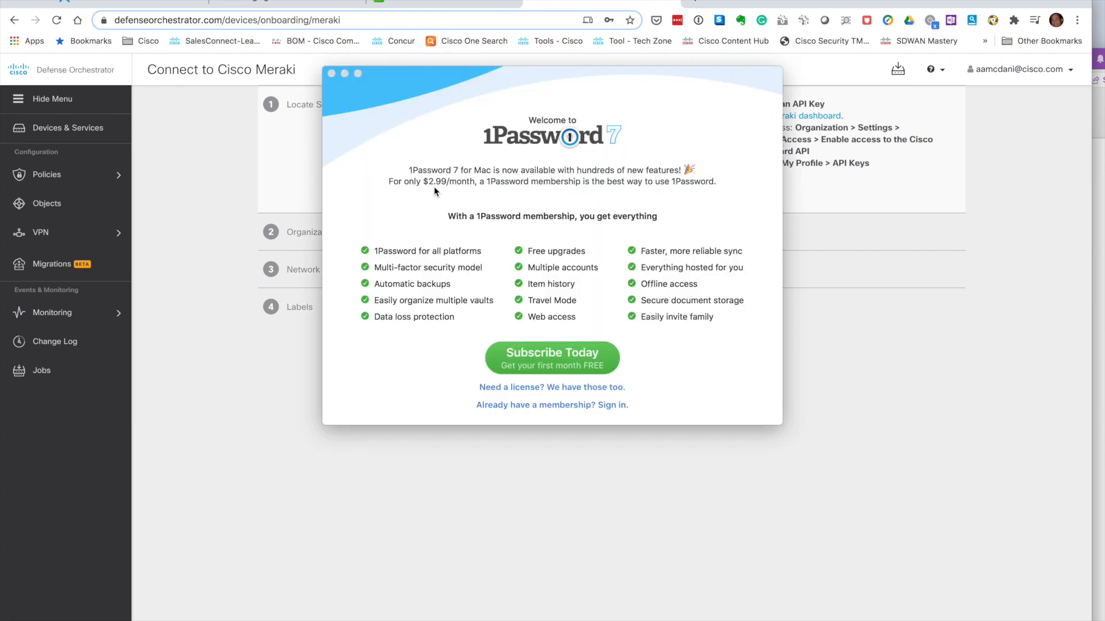
left_click(330, 74)
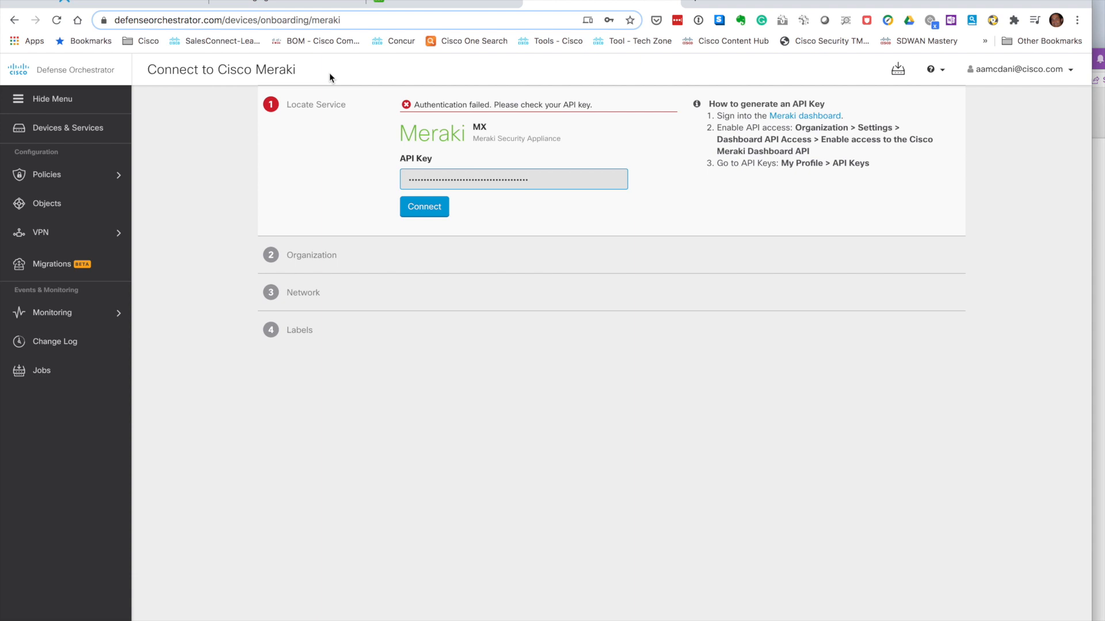
- Return to the Meraki account profile and check the API keys listed under API access
left_click(463, 2)
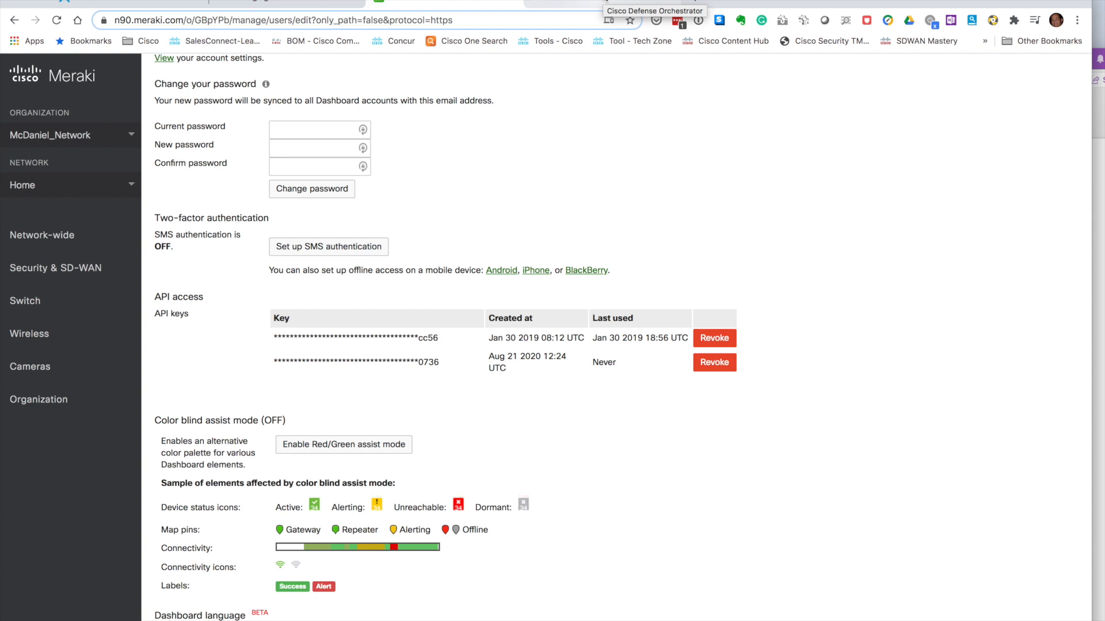
scroll(702, 381, "down", 3)
scroll(703, 381, "up", 6)
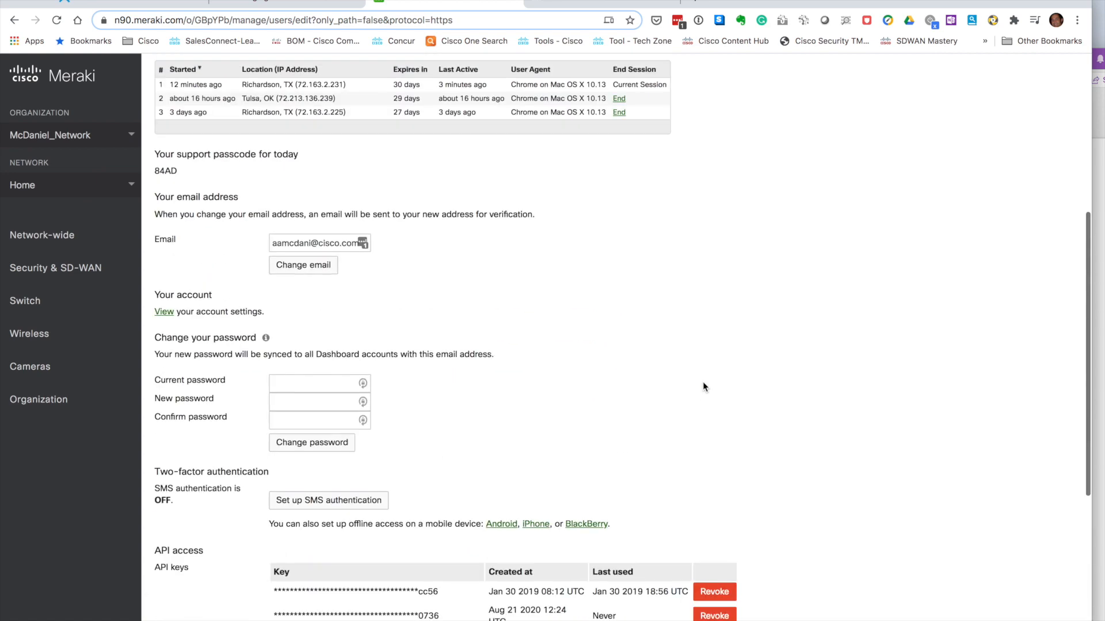
scroll(703, 383, "down", 5)
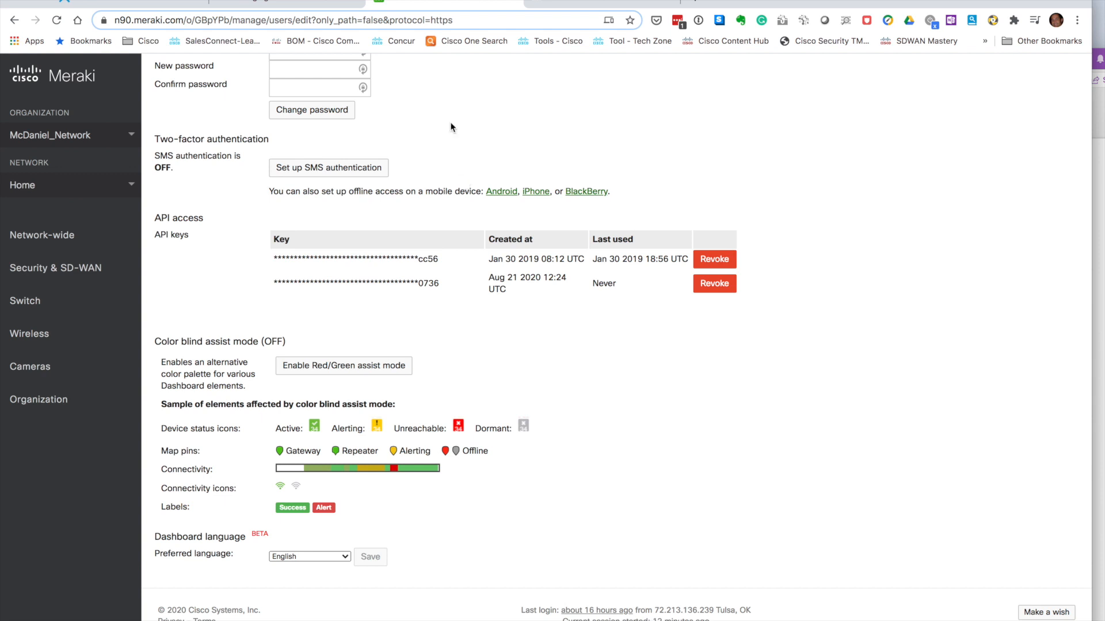
- Retry the Meraki connection in Defense Orchestrator with the entered API key, dismissing the 1Password window and the password-saving offer
left_click(596, 3)
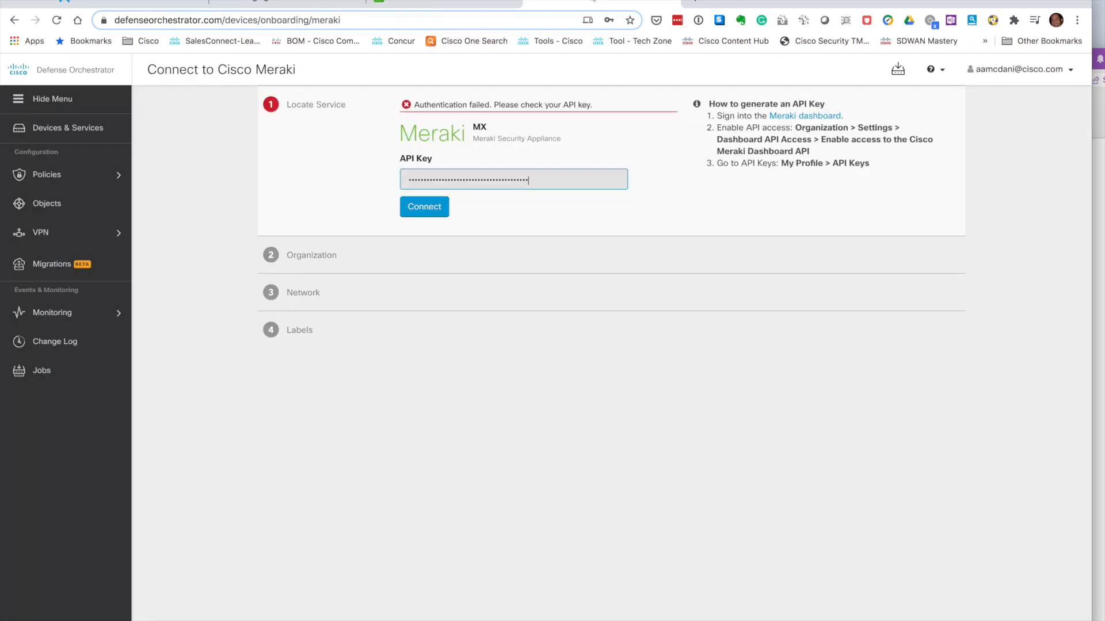
left_click(416, 213)
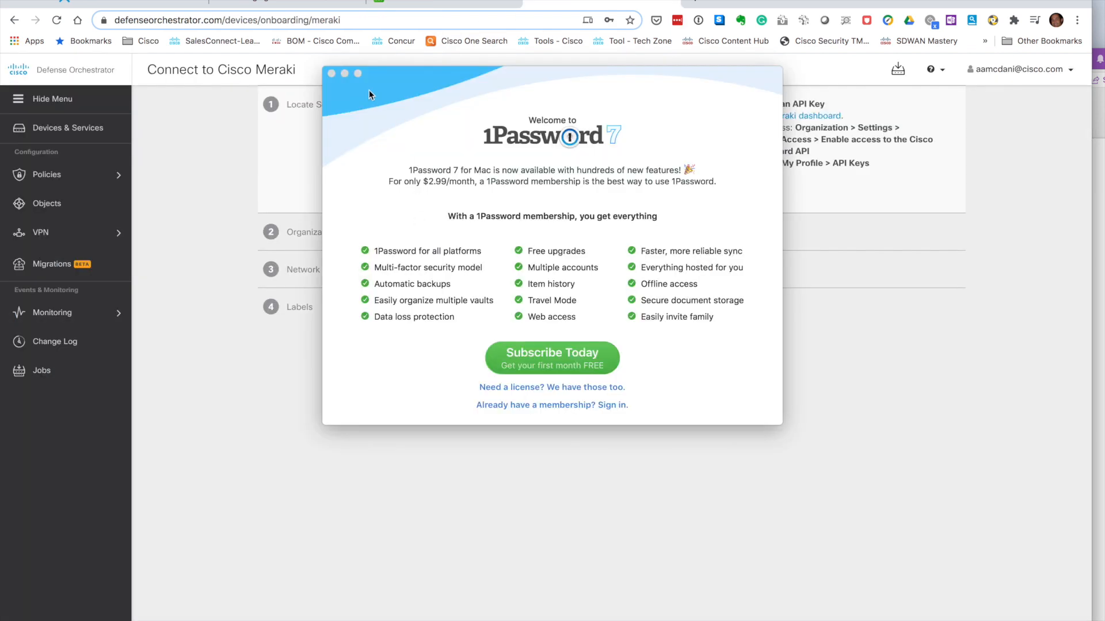
left_click(331, 73)
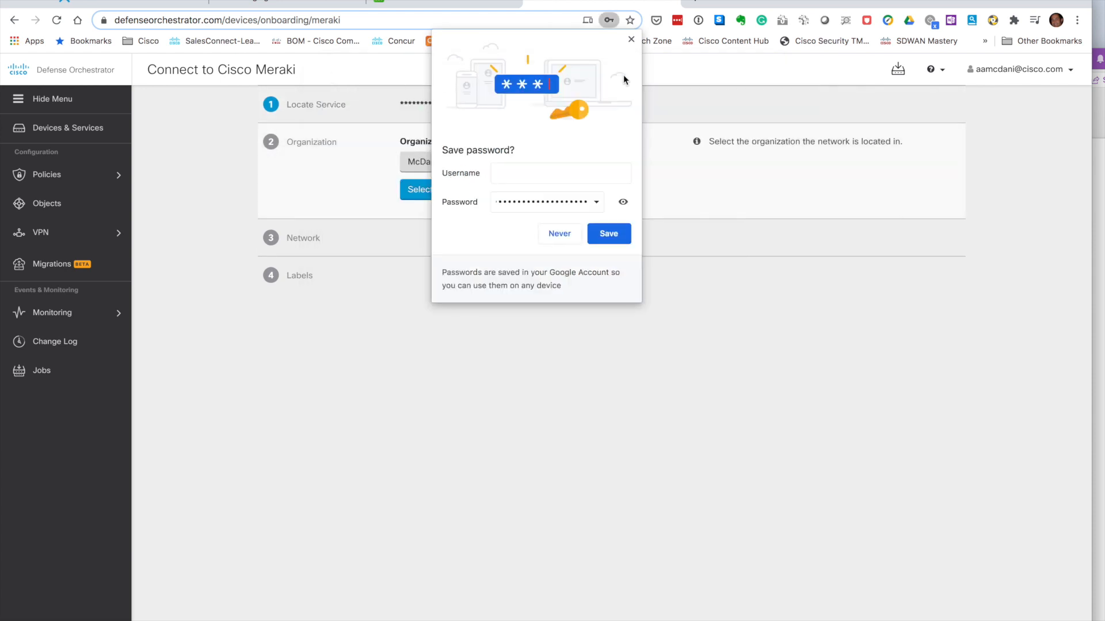
left_click(631, 40)
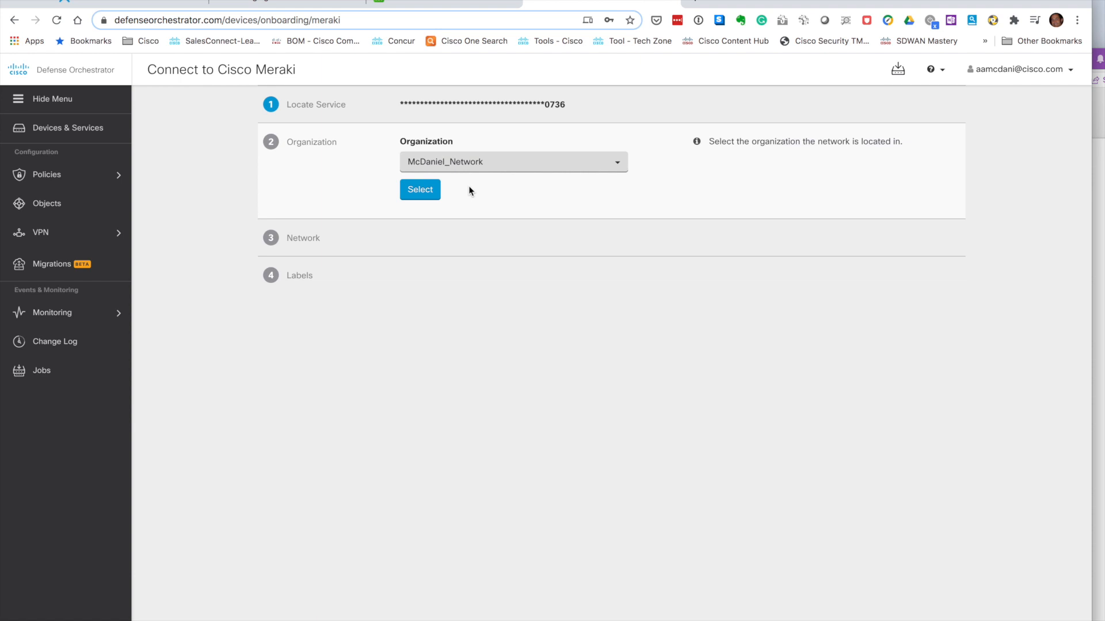
- Select the first listed organization and its Home network for the Meraki connection
left_click(607, 165)
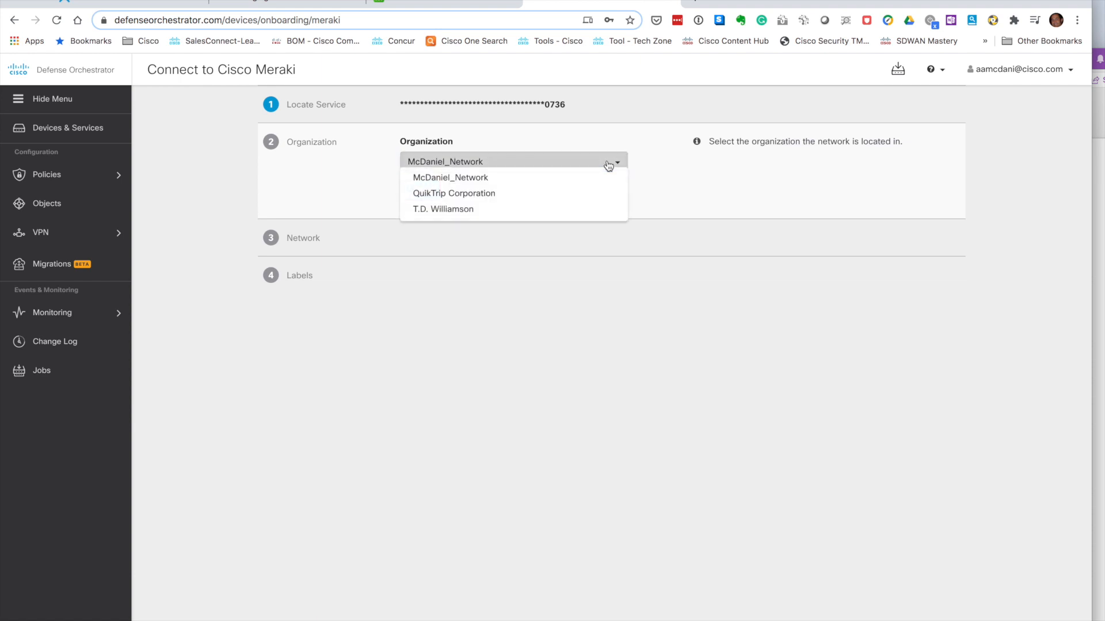
left_click(482, 178)
left_click(422, 196)
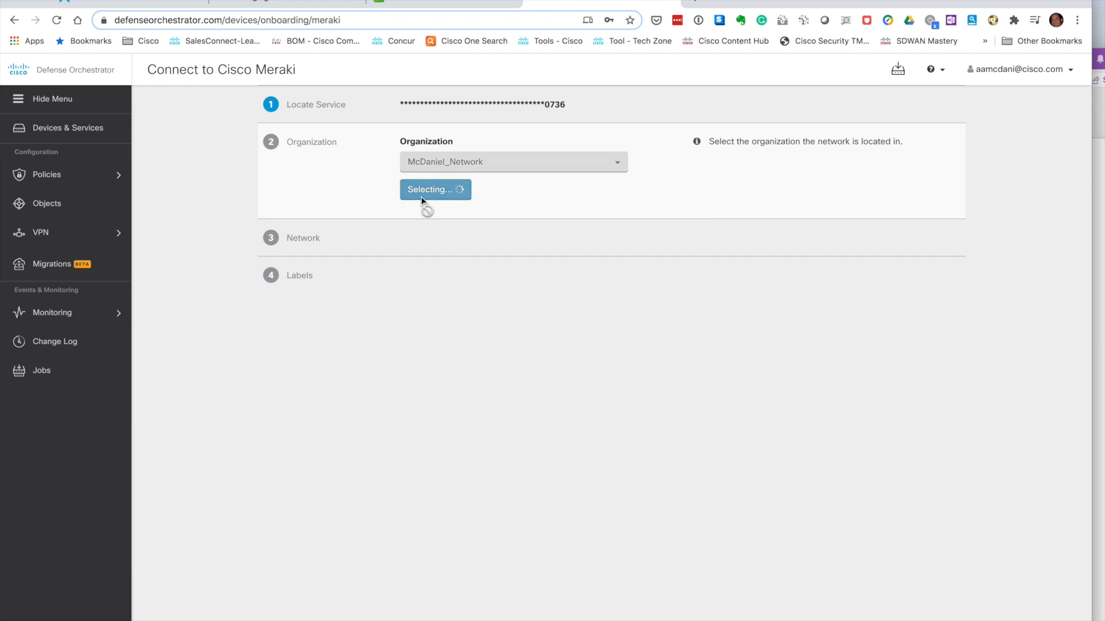
left_click(580, 204)
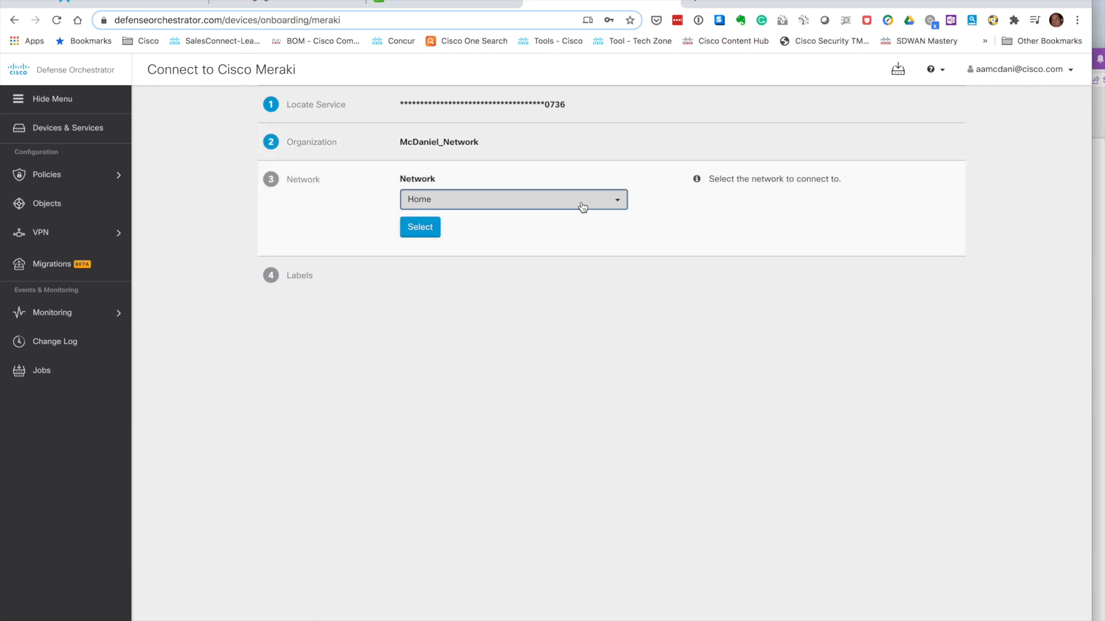
left_click(553, 216)
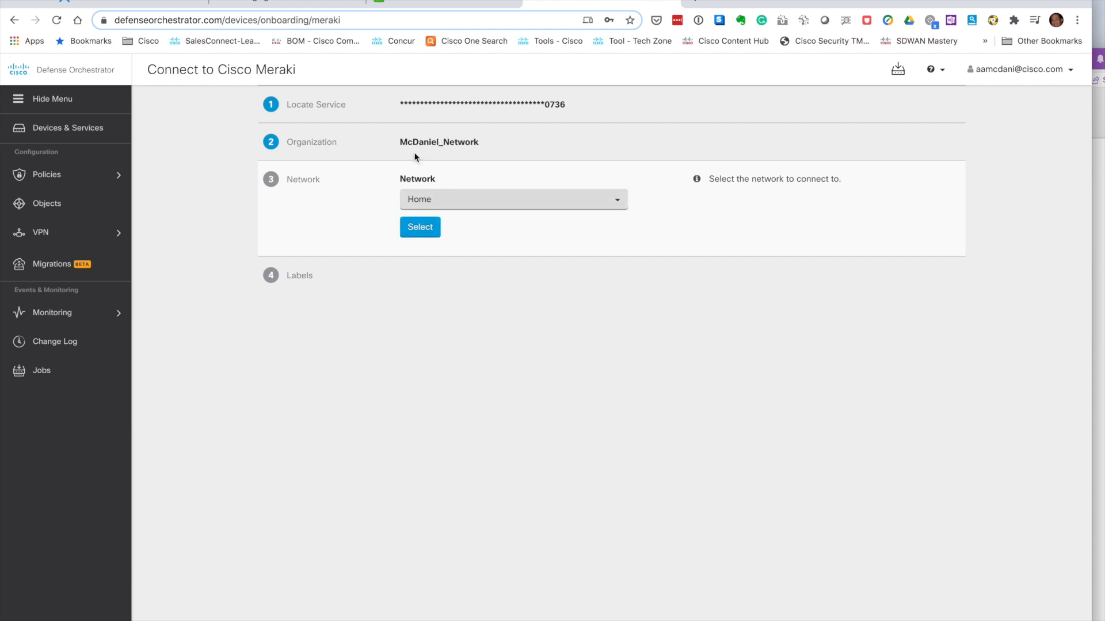
left_click(419, 230)
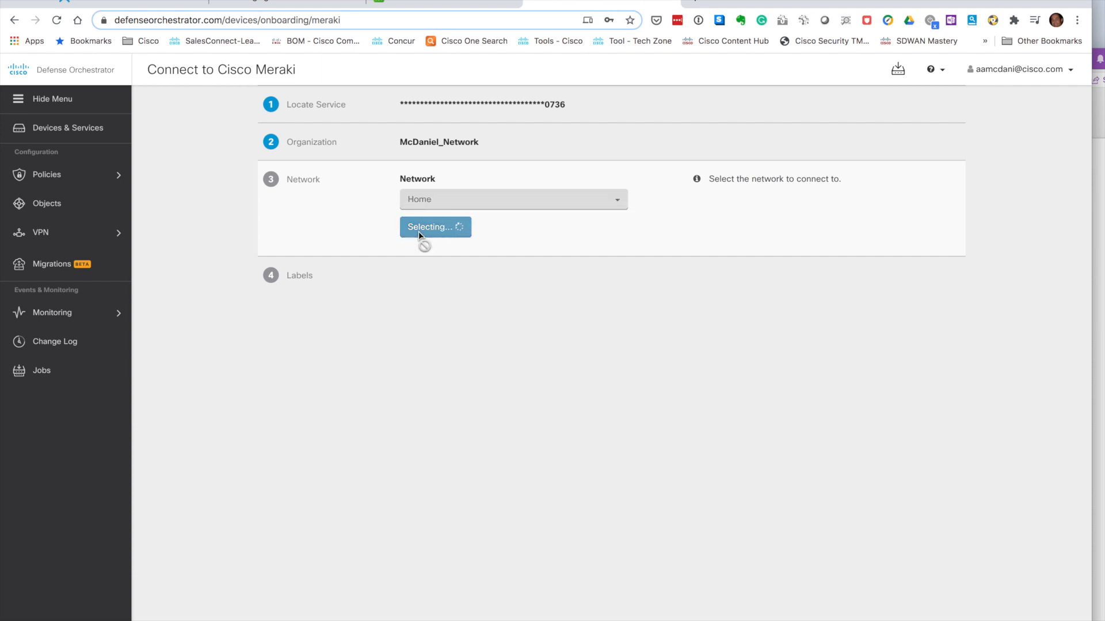
left_click(443, 3)
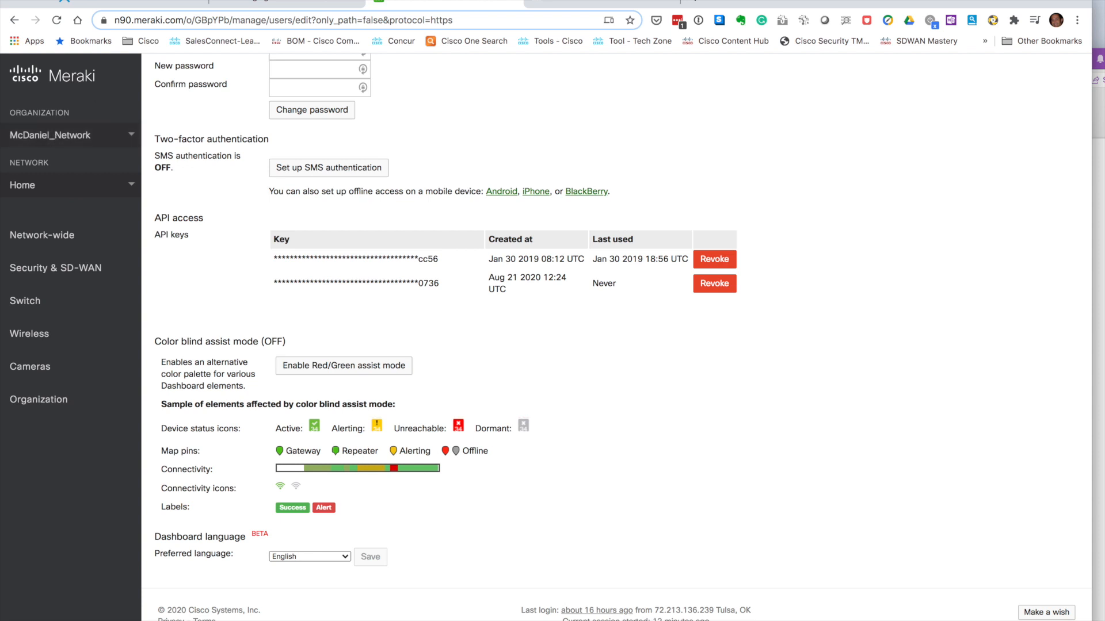
left_click(581, 3)
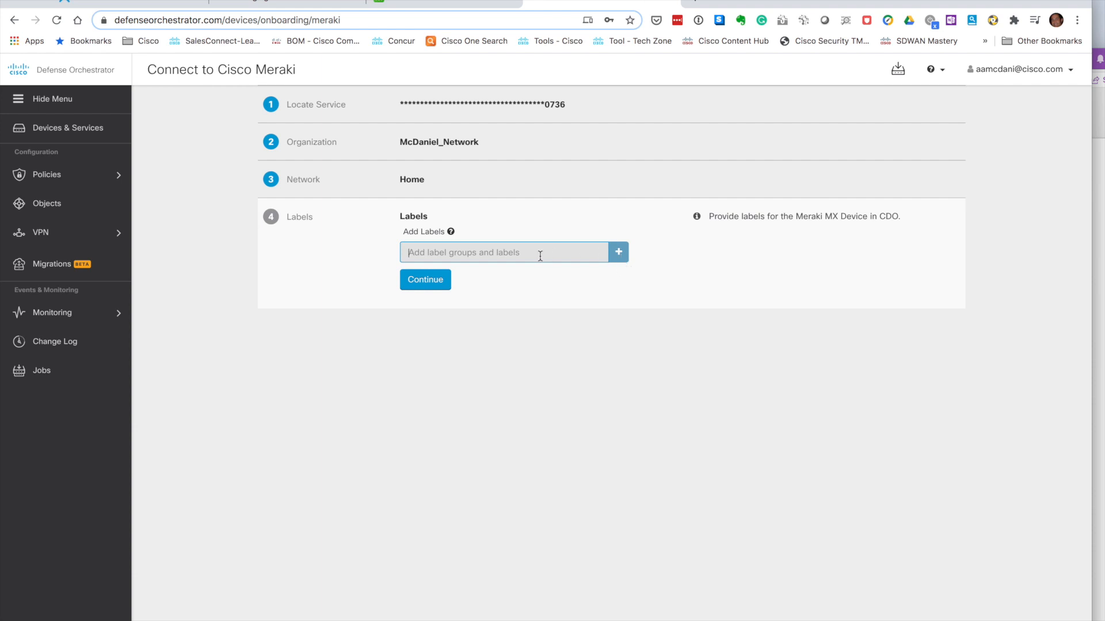
- Add the label MX-HQ to the Meraki MX device and complete the onboarding
type("MX")
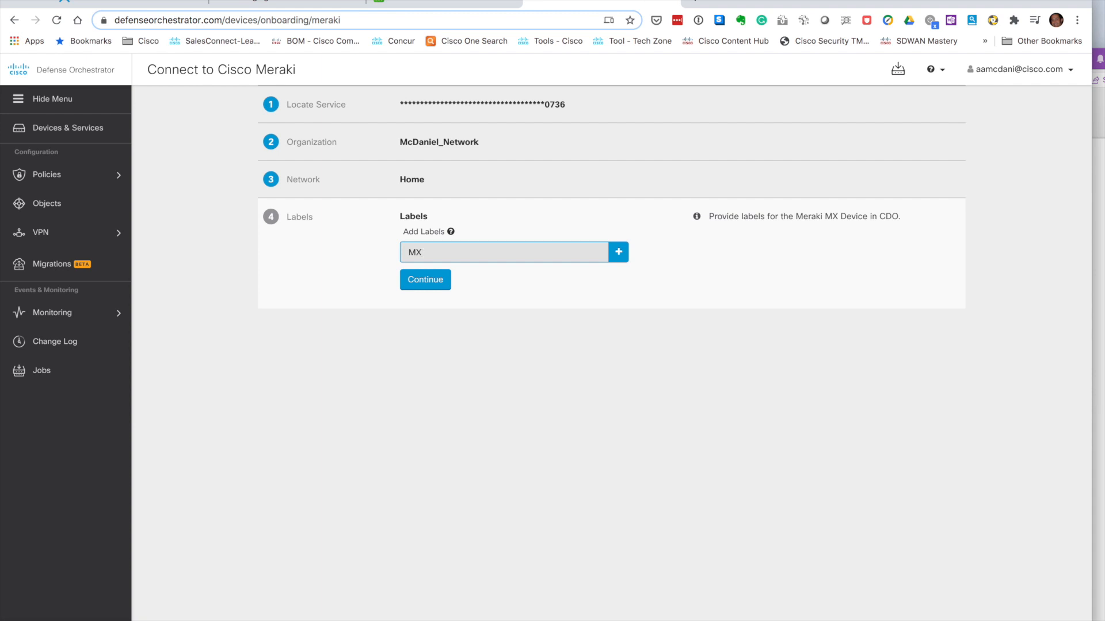
type("-HQ")
left_click(619, 253)
left_click(427, 300)
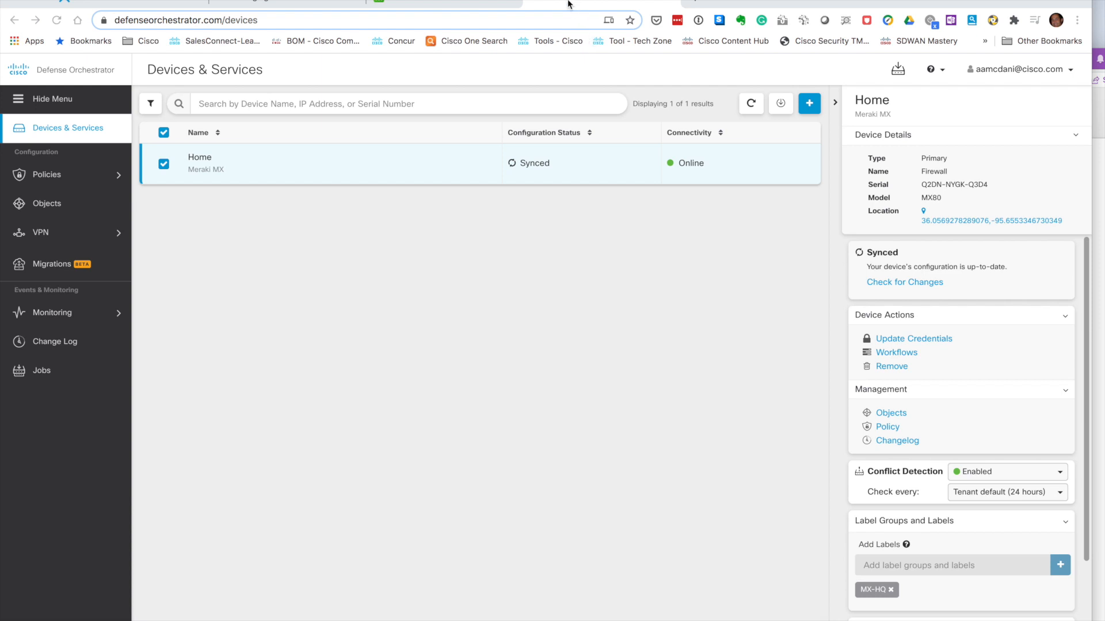
left_click(475, 3)
mouse_move(131, 467)
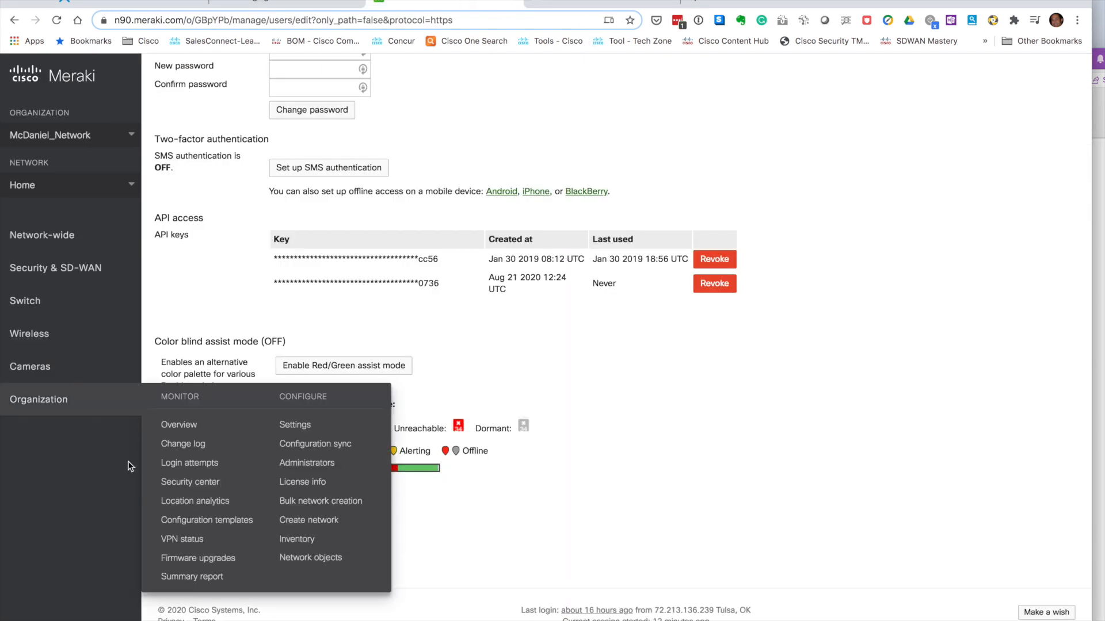
mouse_move(61, 263)
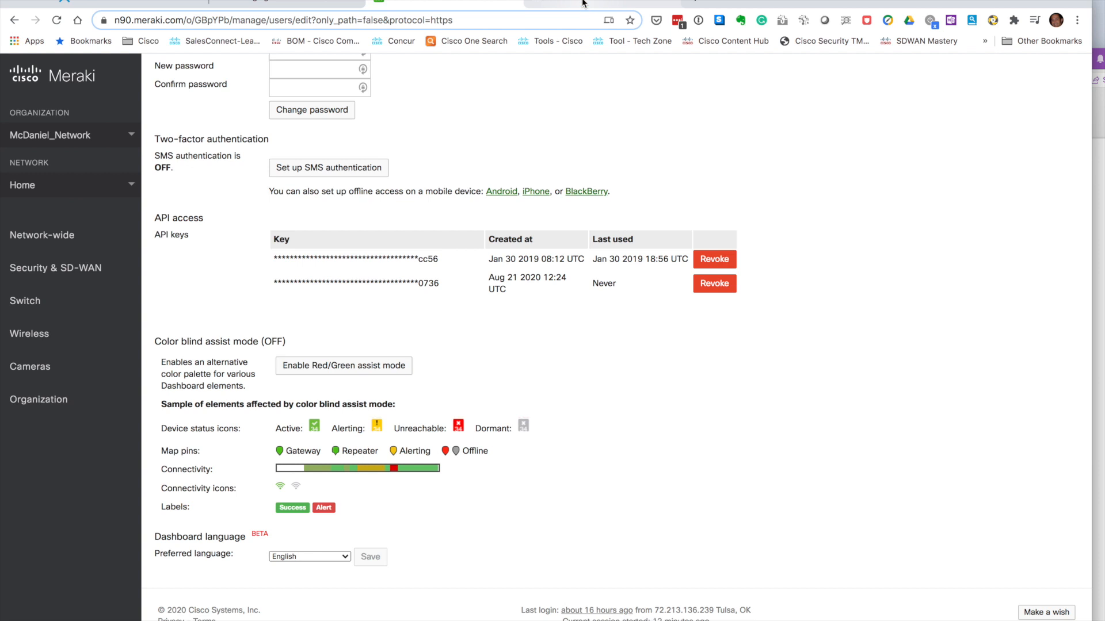
left_click(583, 6)
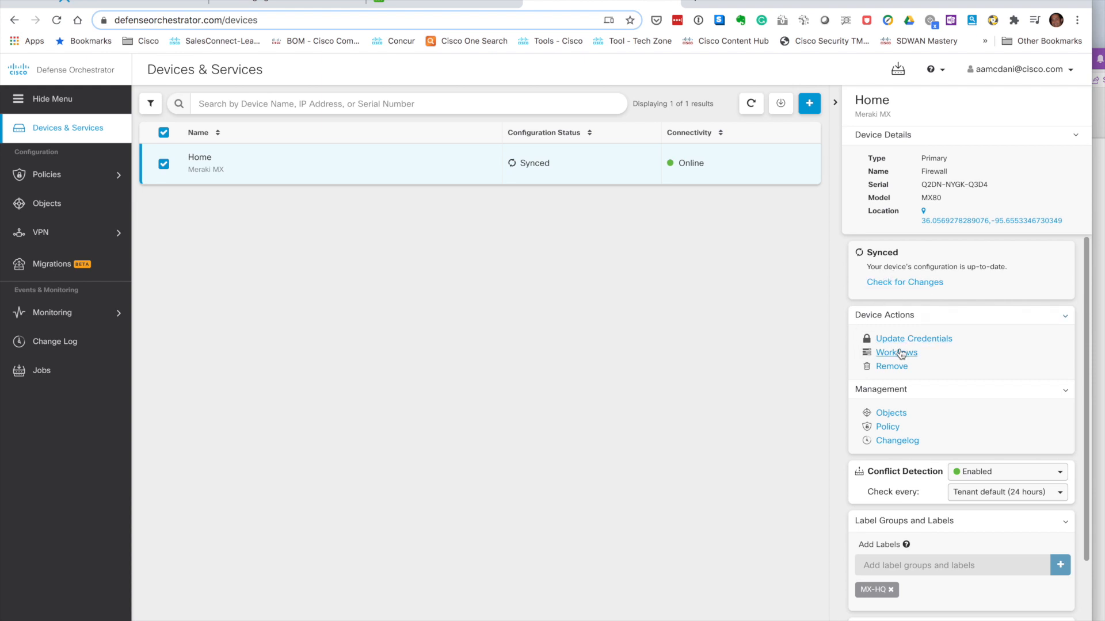
- Show the Home device's objects filtered to Duplicate issues
left_click(891, 413)
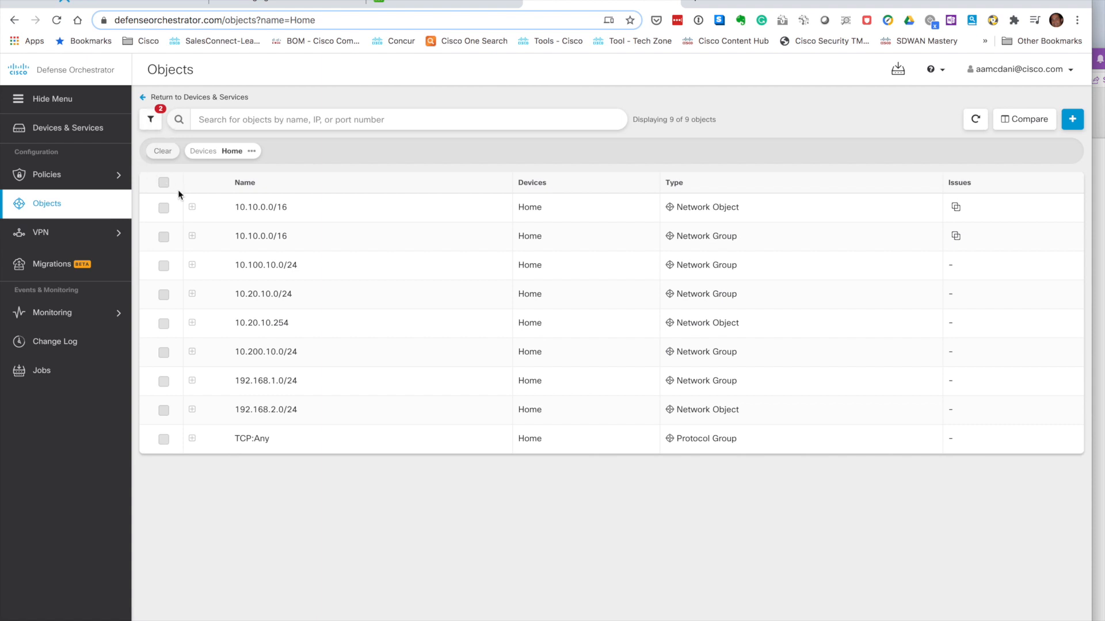
left_click(151, 120)
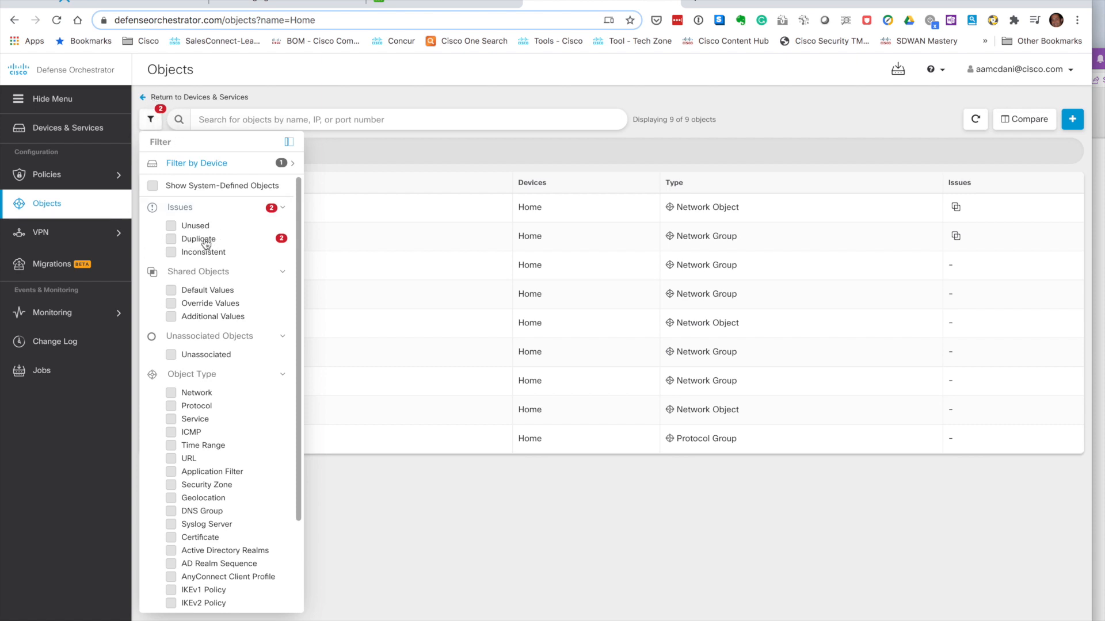
left_click(206, 244)
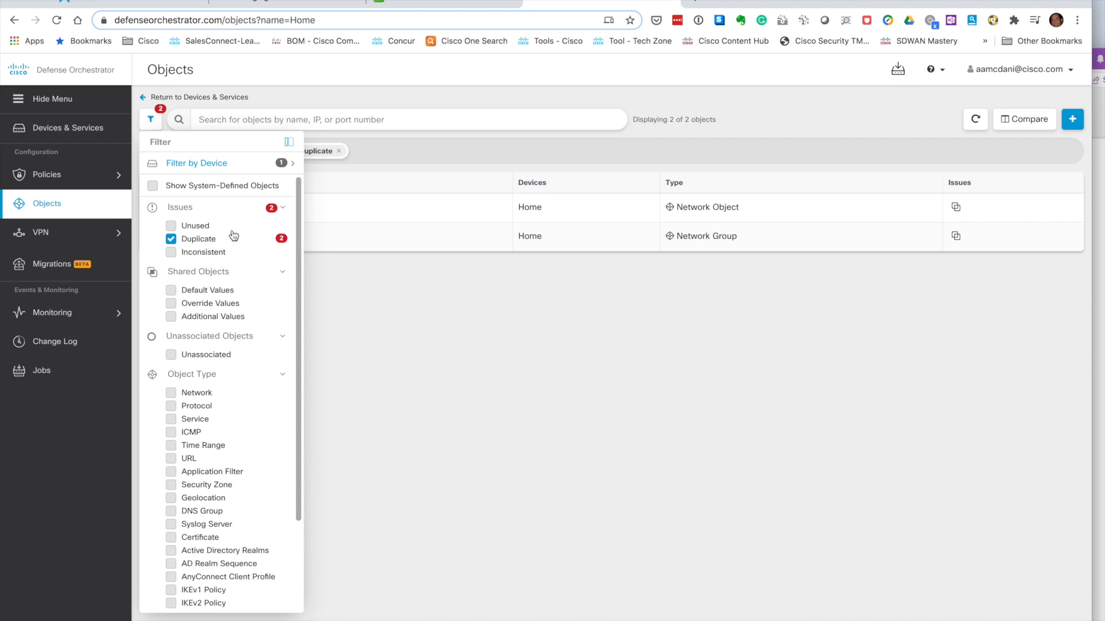
left_click(617, 394)
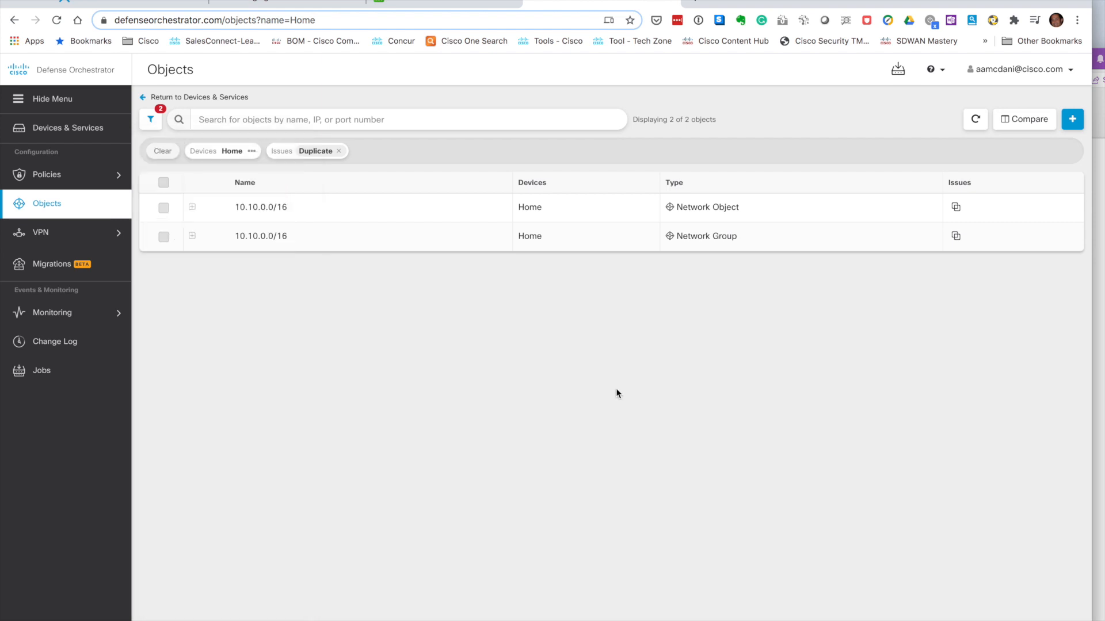
- Resolve the duplicate 10.10.0.0/16 objects by keeping the Network Object as the replacement, confirm the change for Home, and refresh the list
left_click(826, 237)
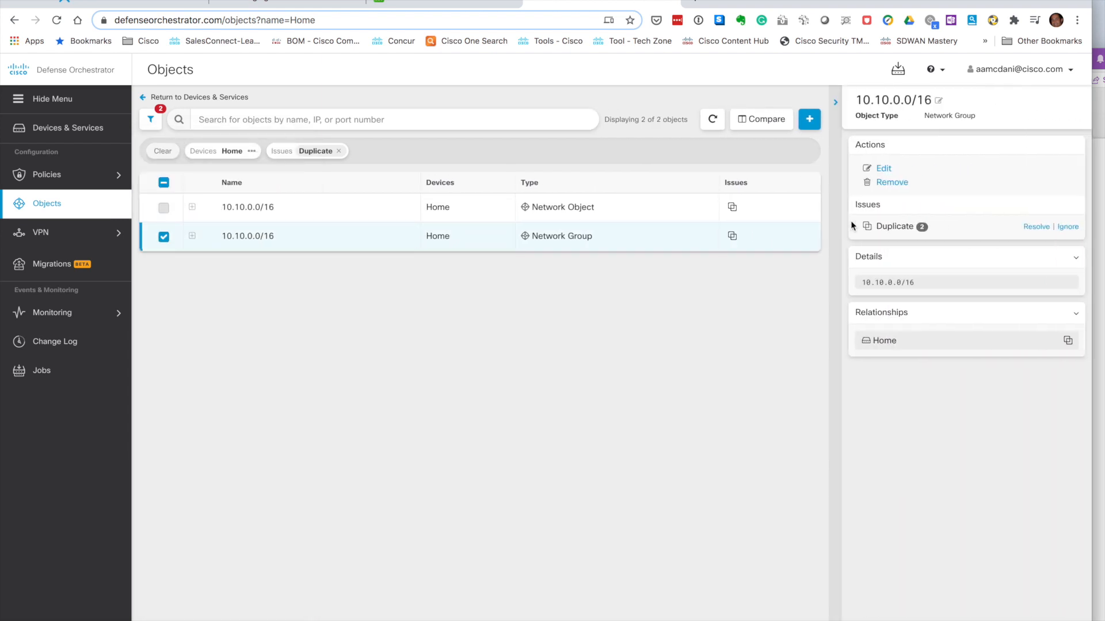
left_click(1035, 228)
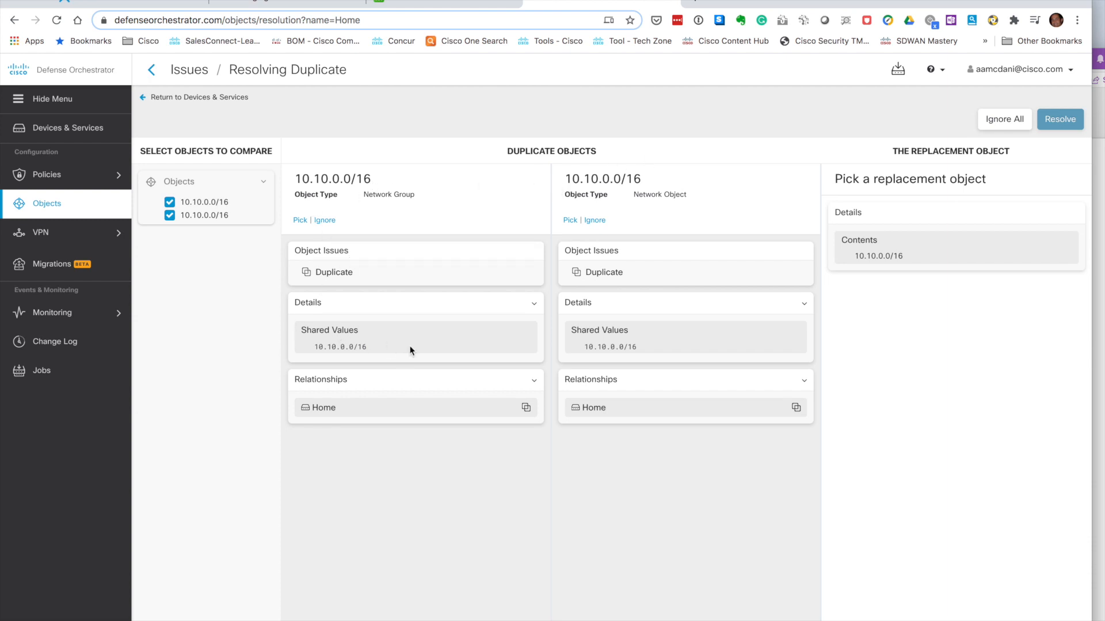
left_click(570, 221)
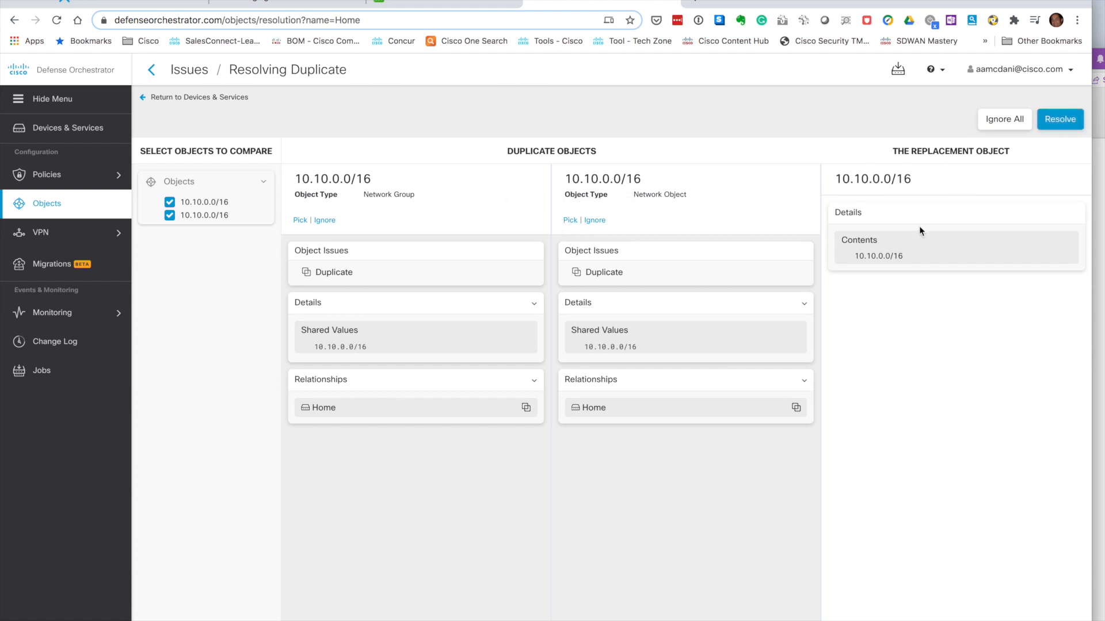
left_click(1057, 120)
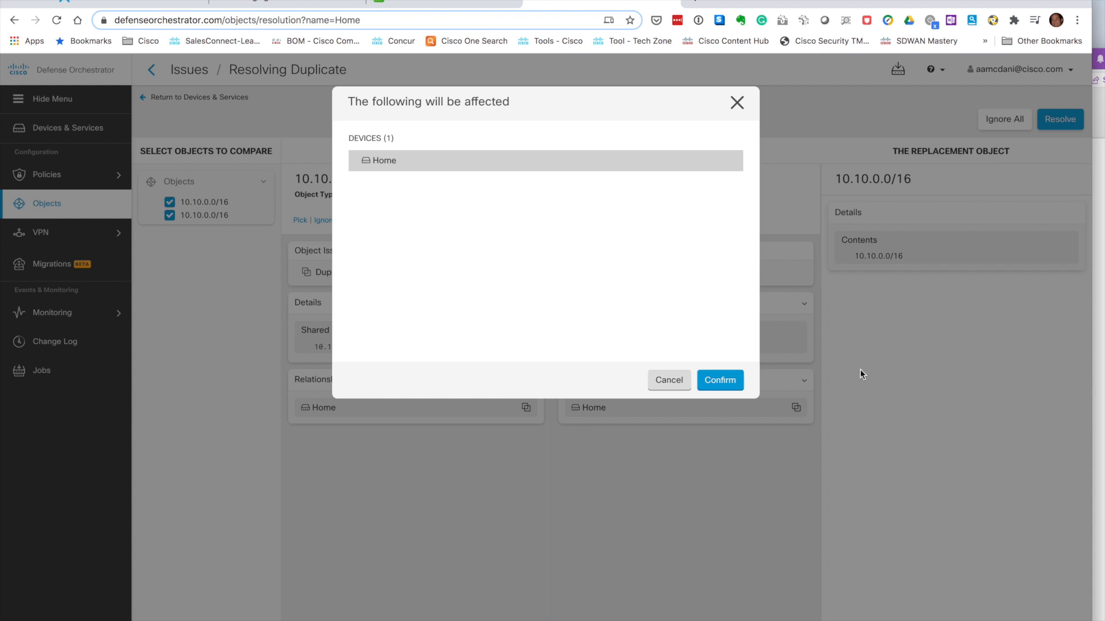
left_click(729, 381)
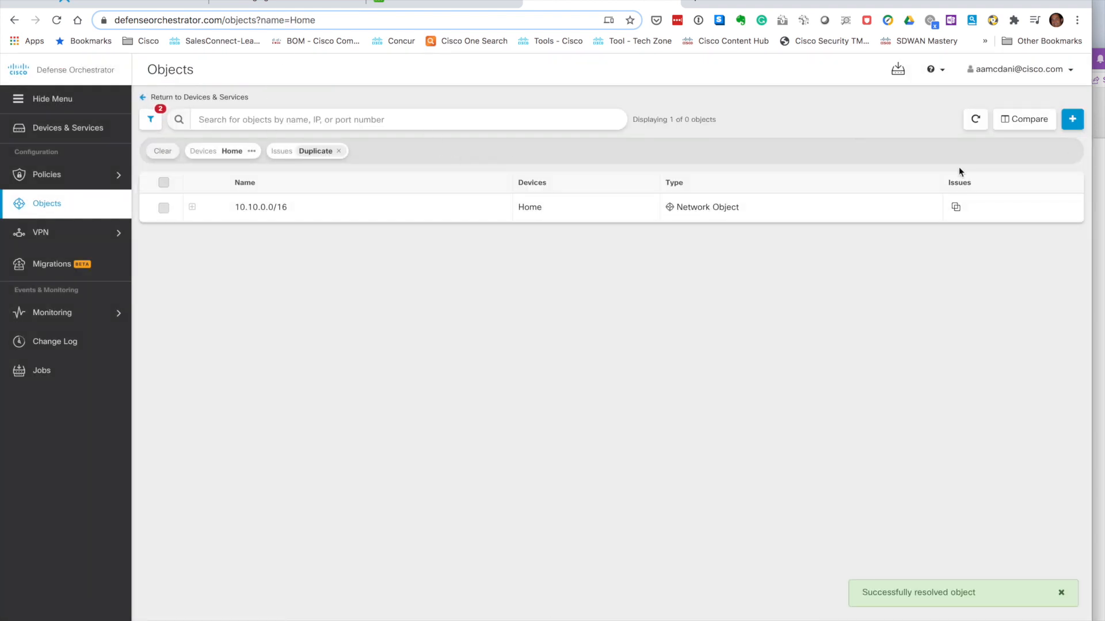
left_click(976, 119)
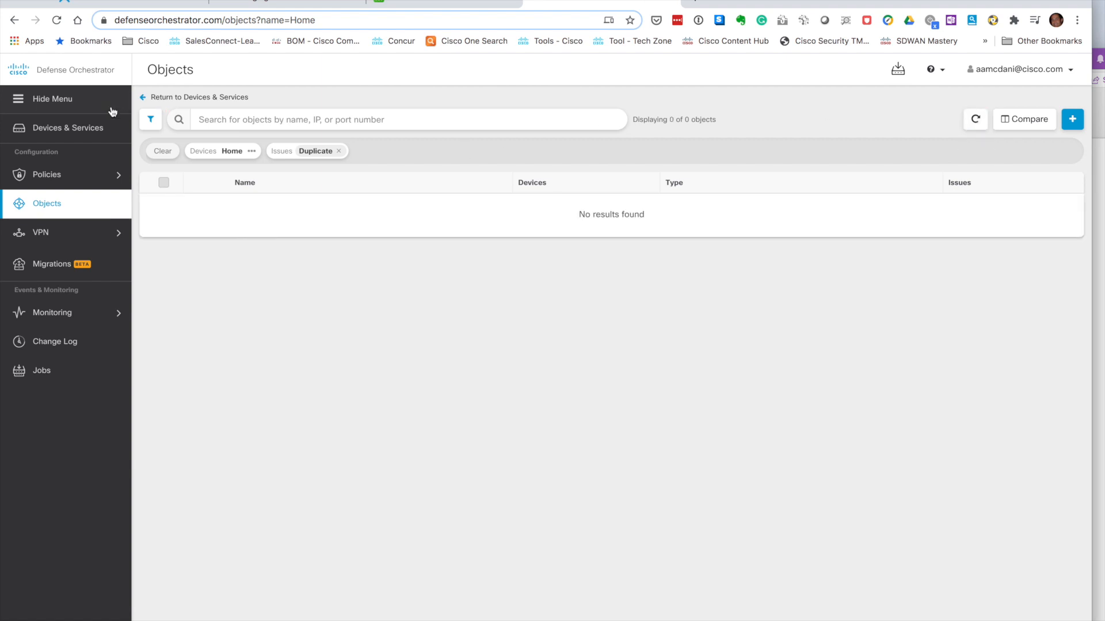
- Remove the Duplicate issue filter from the Home device's object list
left_click(148, 129)
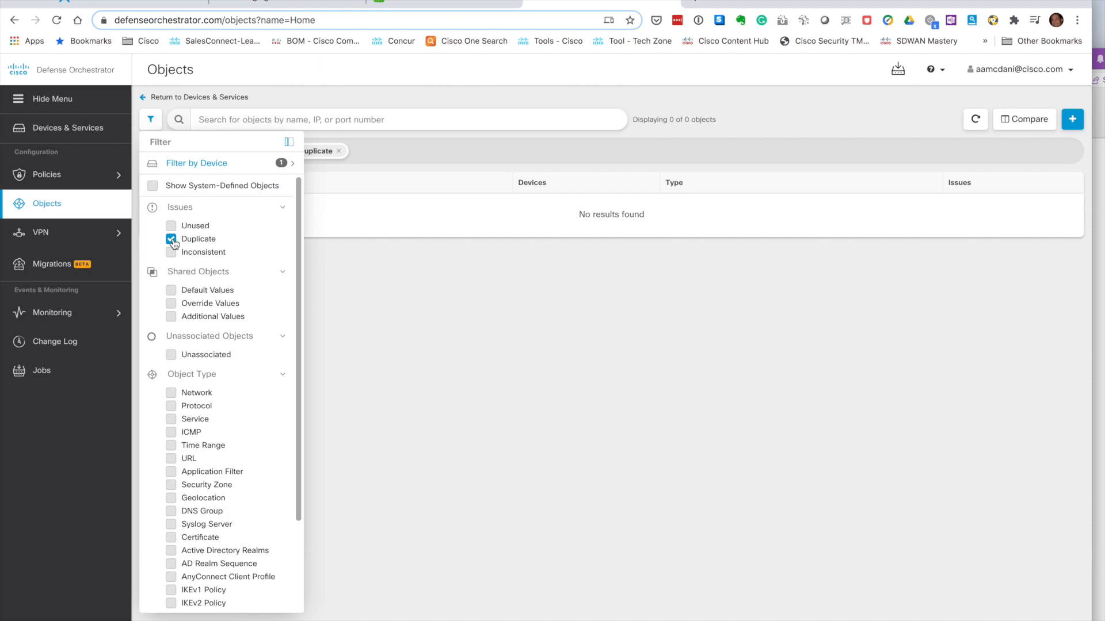
left_click(171, 239)
left_click(407, 475)
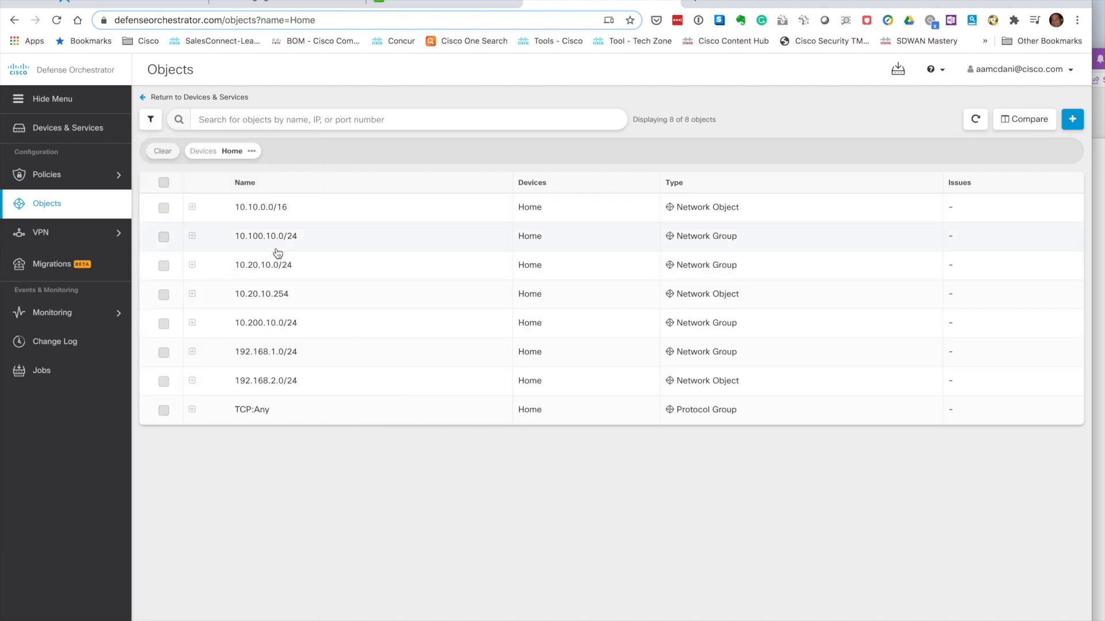
- Open the Home device's access control policy and examine the blank new access rule form without saving a rule
left_click(50, 129)
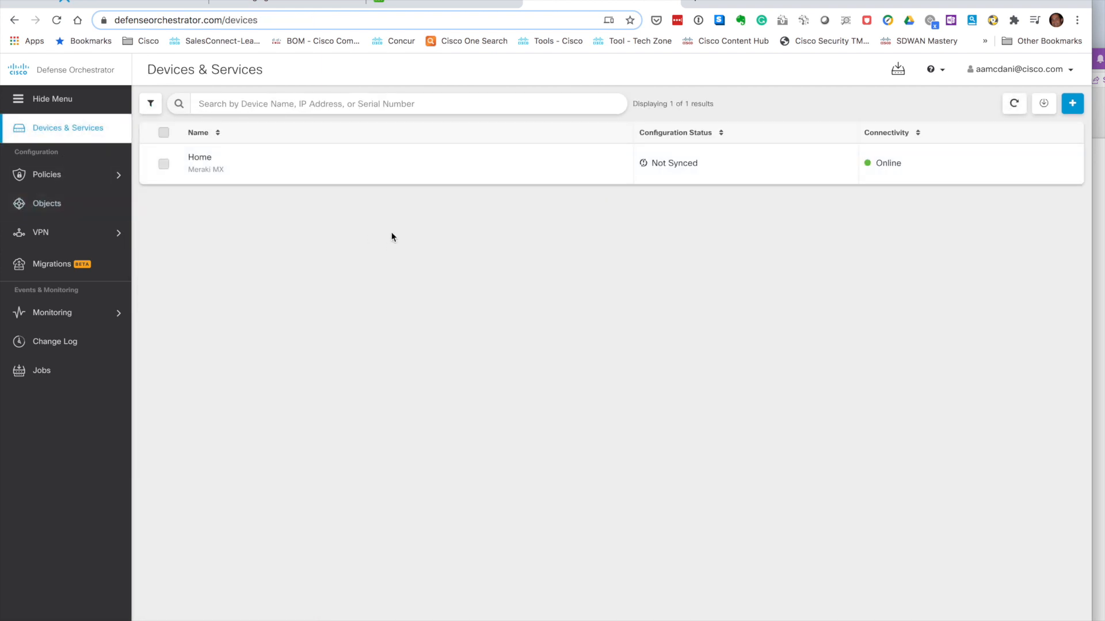
left_click(441, 168)
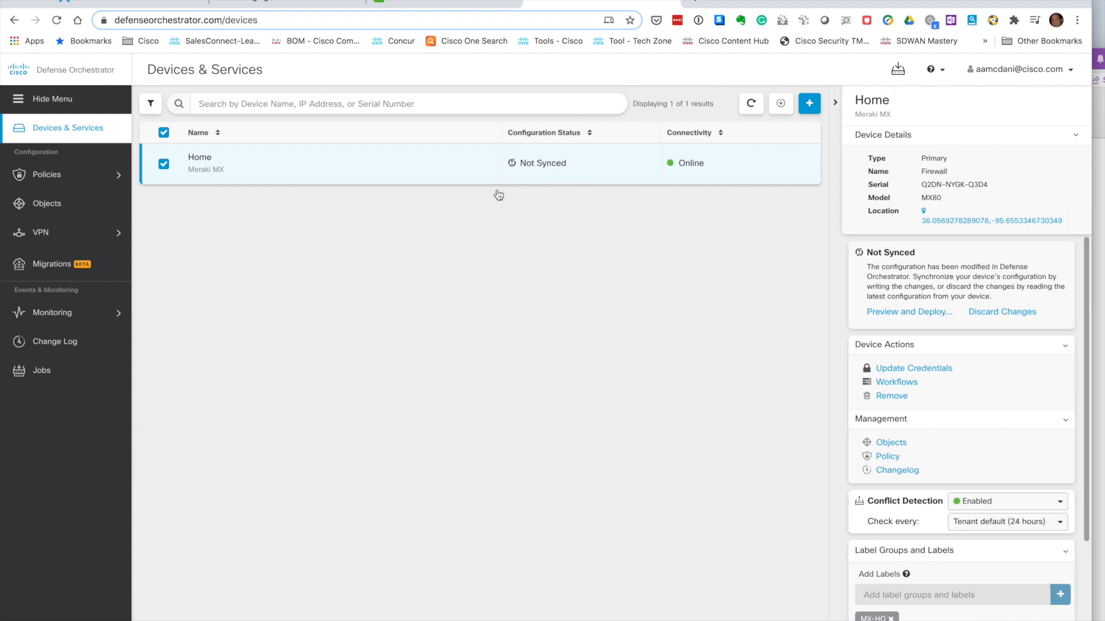
left_click(889, 457)
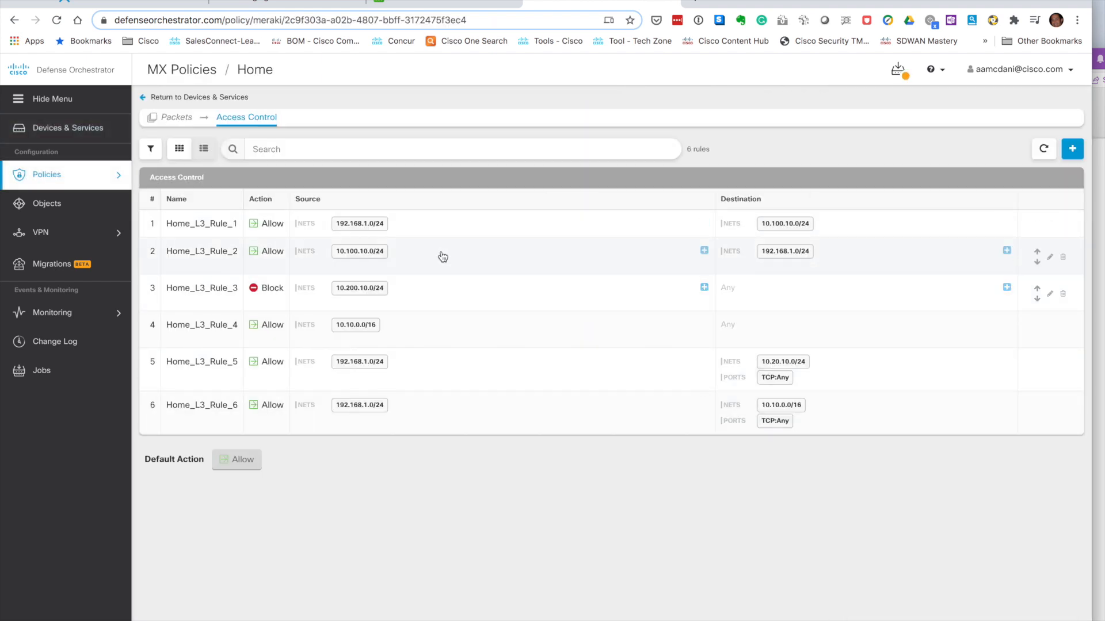
left_click(1080, 151)
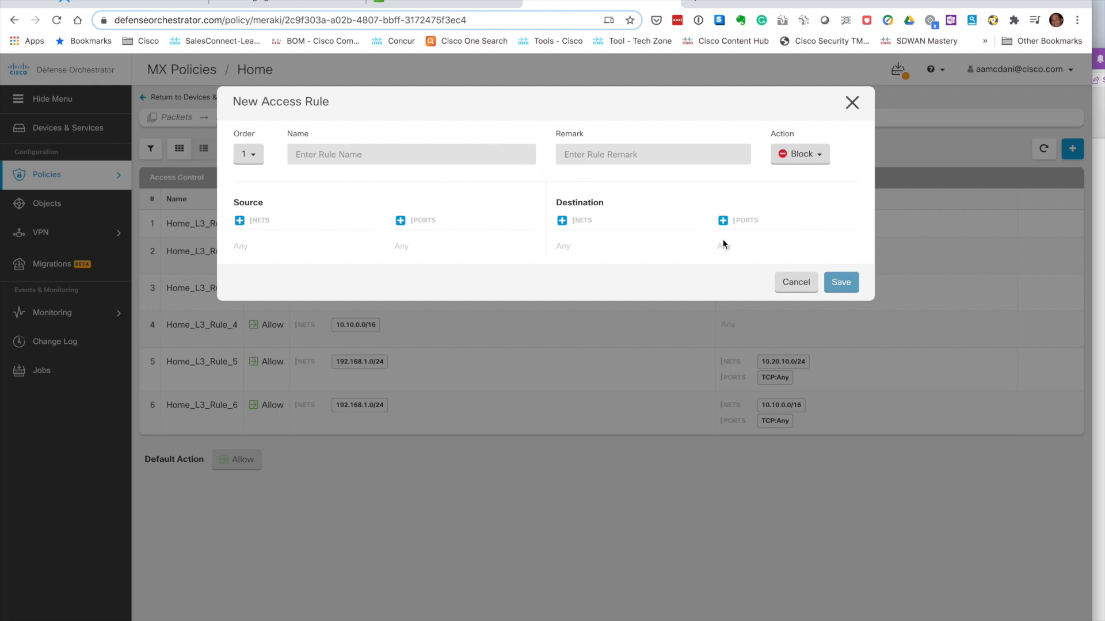
left_click(852, 104)
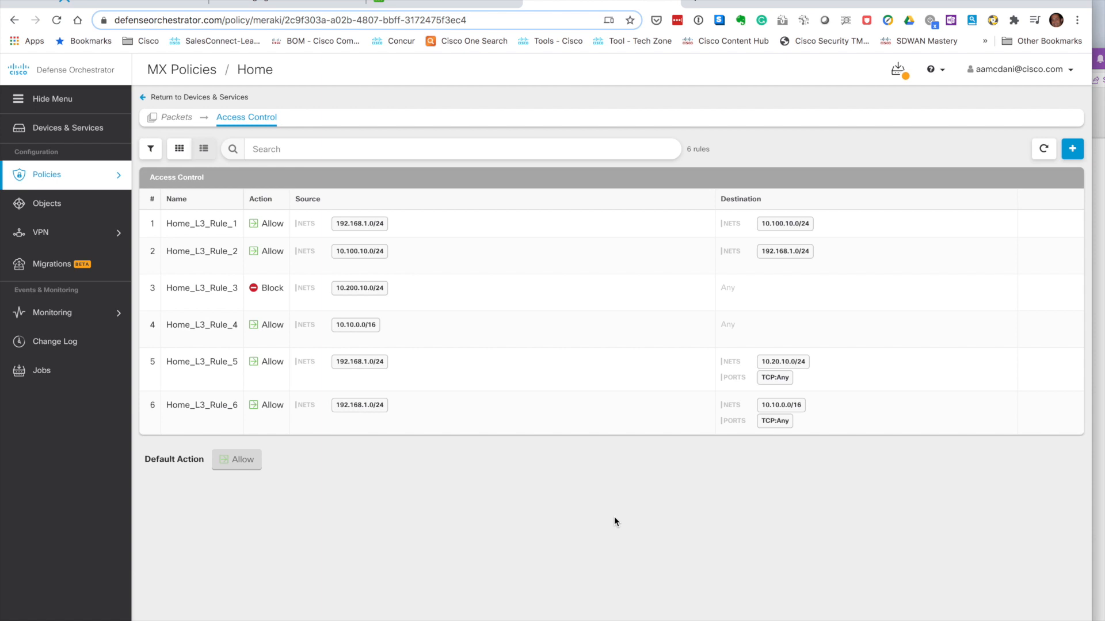
- Open the FTD / Meraki / AWS policies list and review the policy types available
left_click(64, 183)
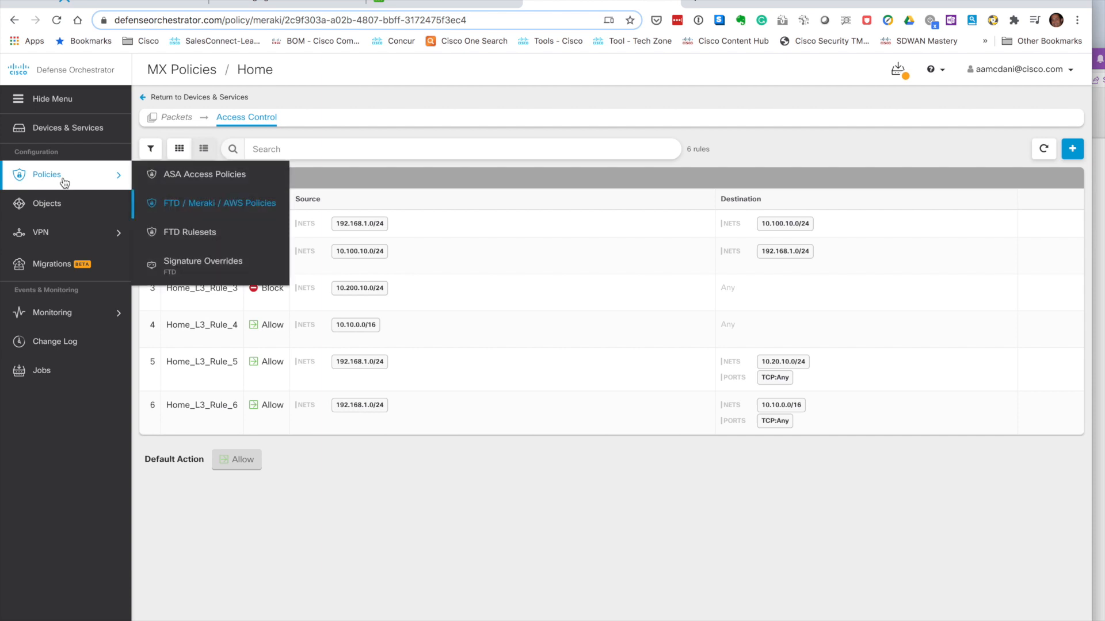
left_click(180, 210)
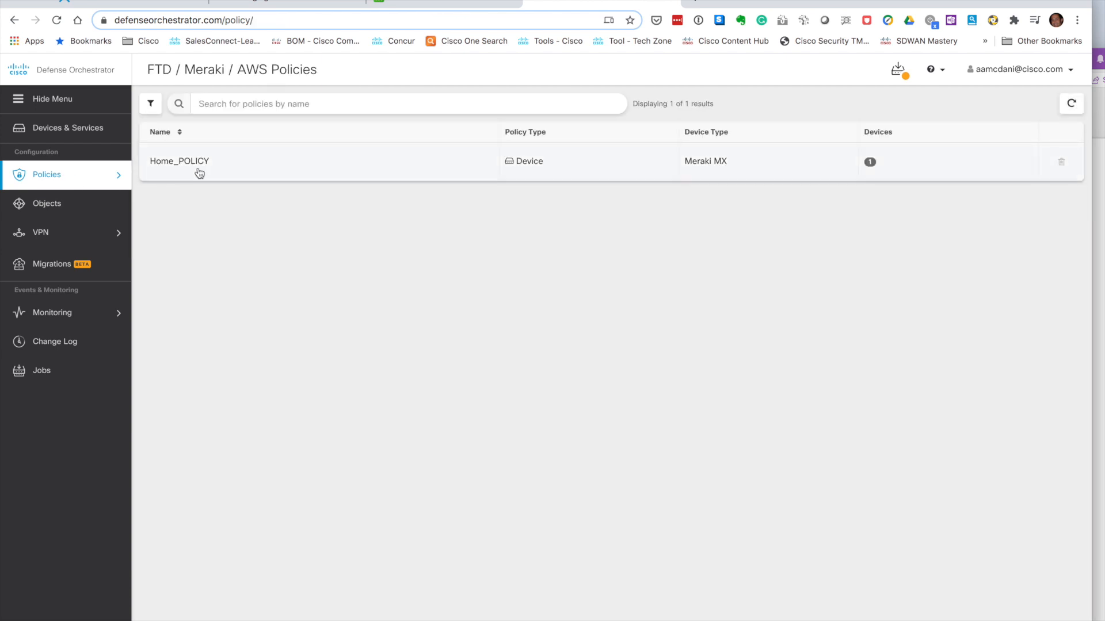
left_click(86, 180)
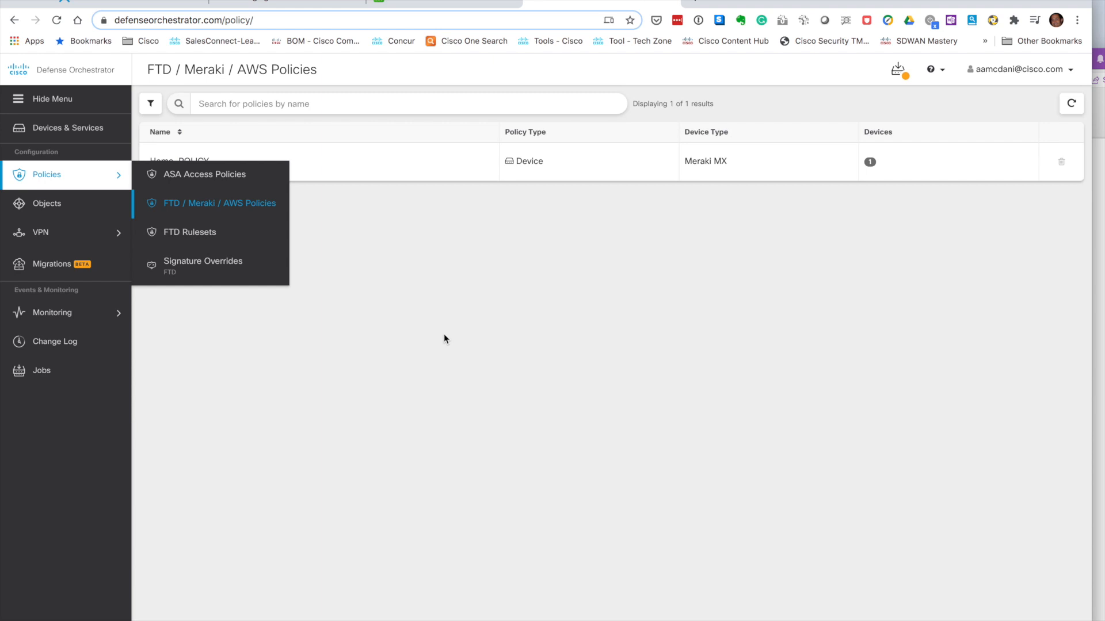
left_click(506, 376)
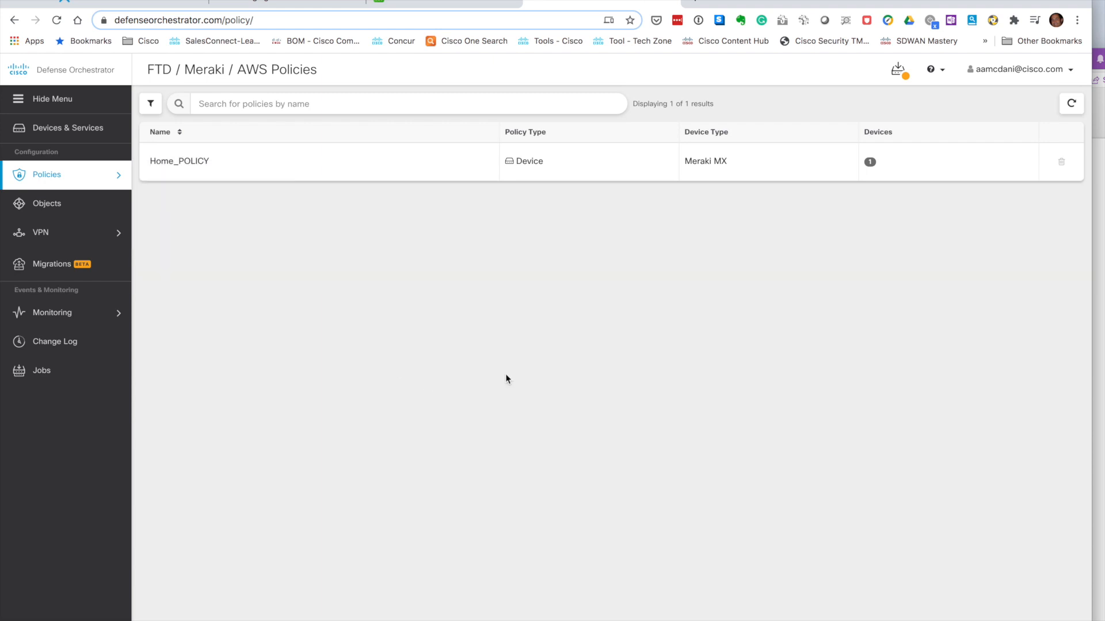